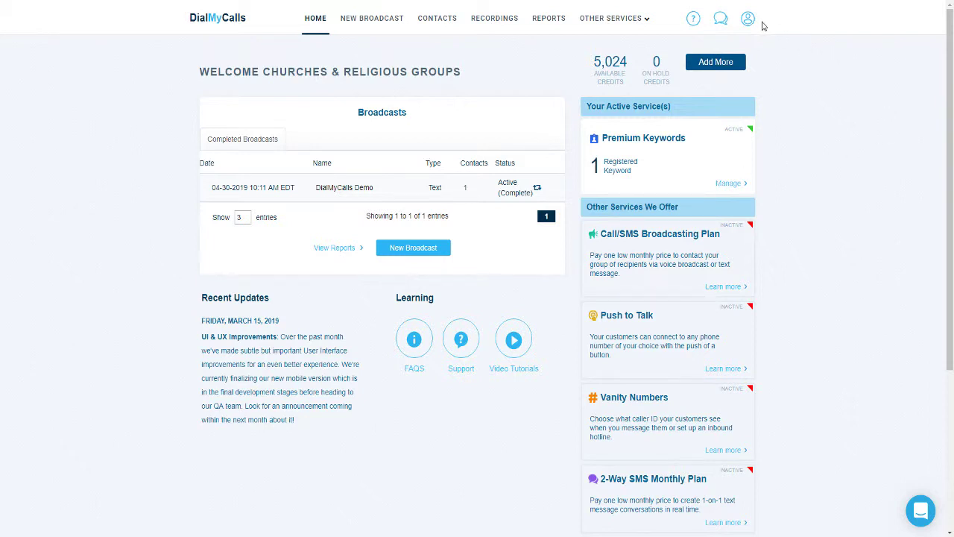
# Submit a caller phone number nicknamed Demo for verification under My Numbers, then dismiss the verify prompt.
pyautogui.click(747, 18)
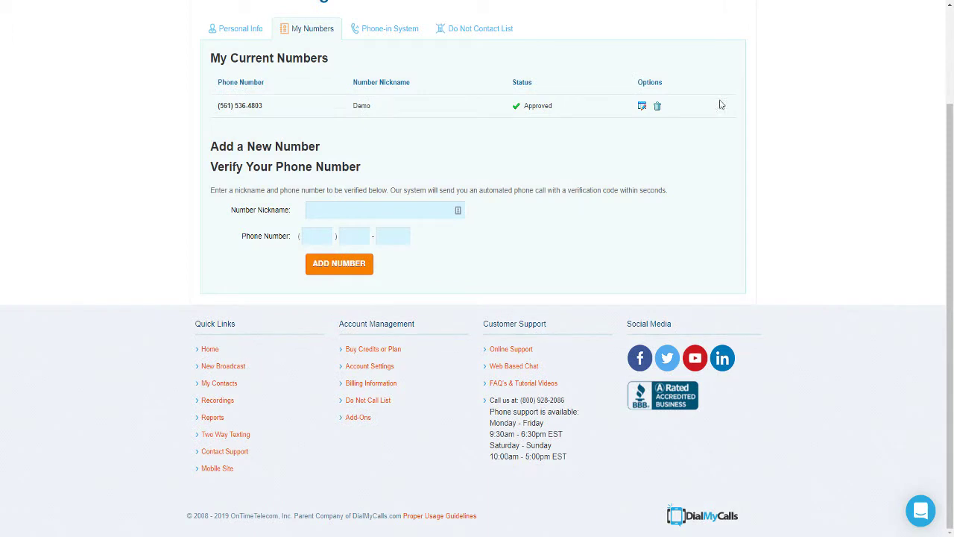
pyautogui.click(327, 208)
pyautogui.write('Demo')
pyautogui.press('Tab')
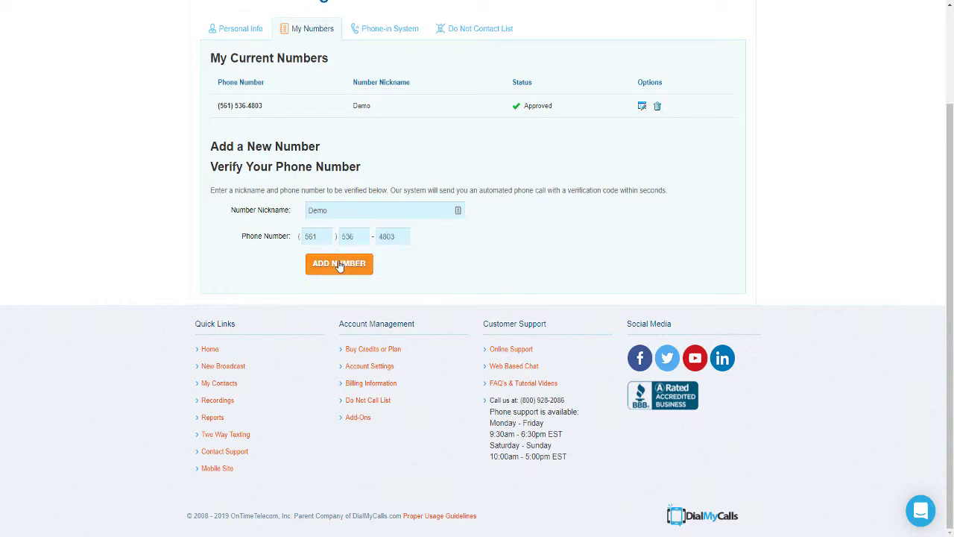
pyautogui.click(339, 265)
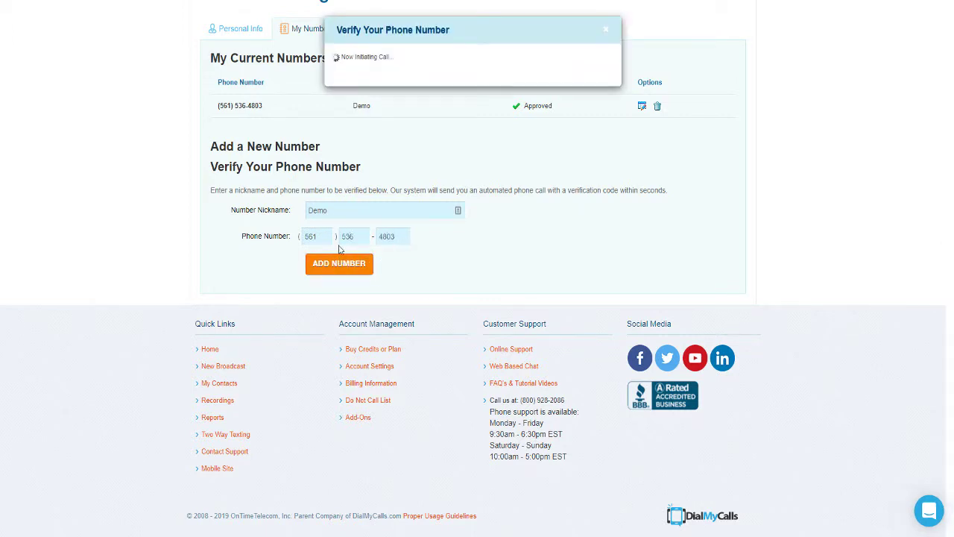
pyautogui.click(609, 32)
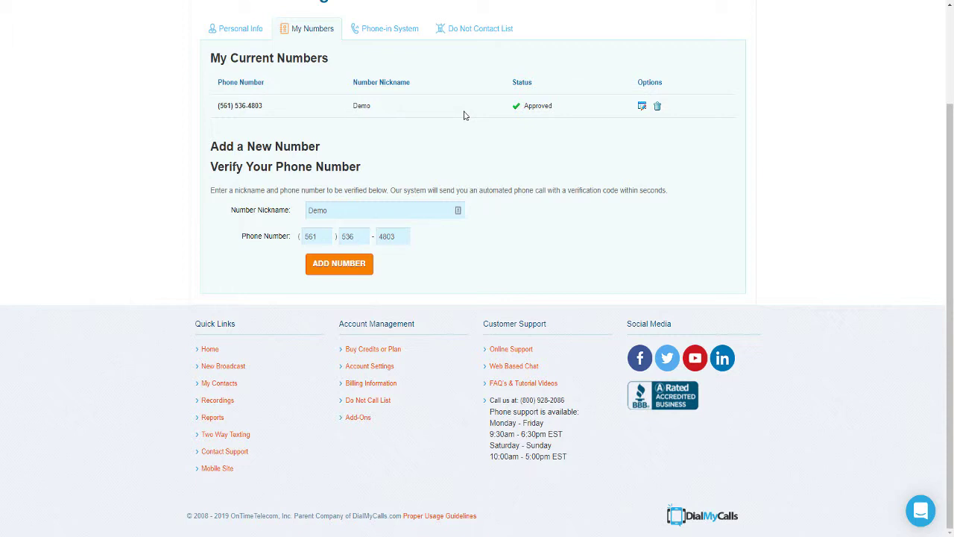
pyautogui.scroll(3, 463, 116)
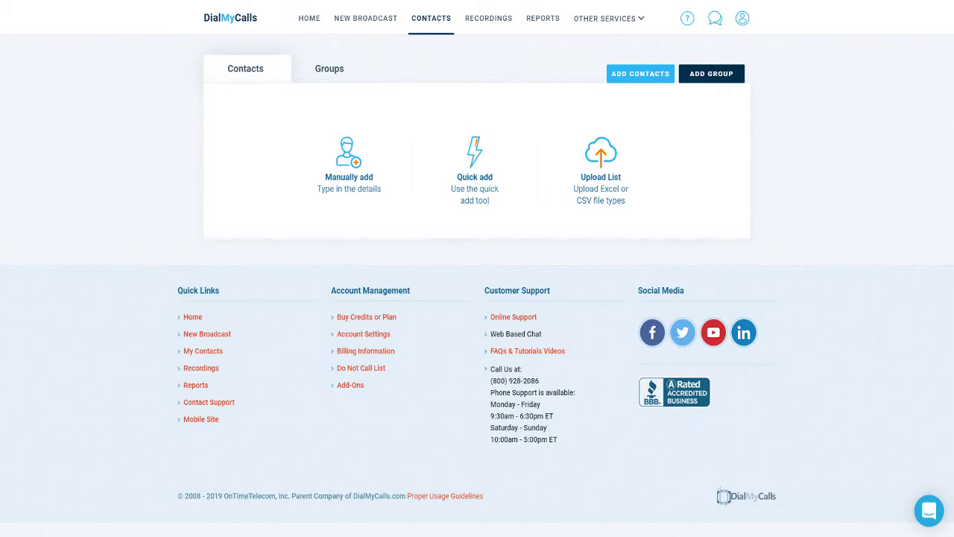
pyautogui.click(701, 83)
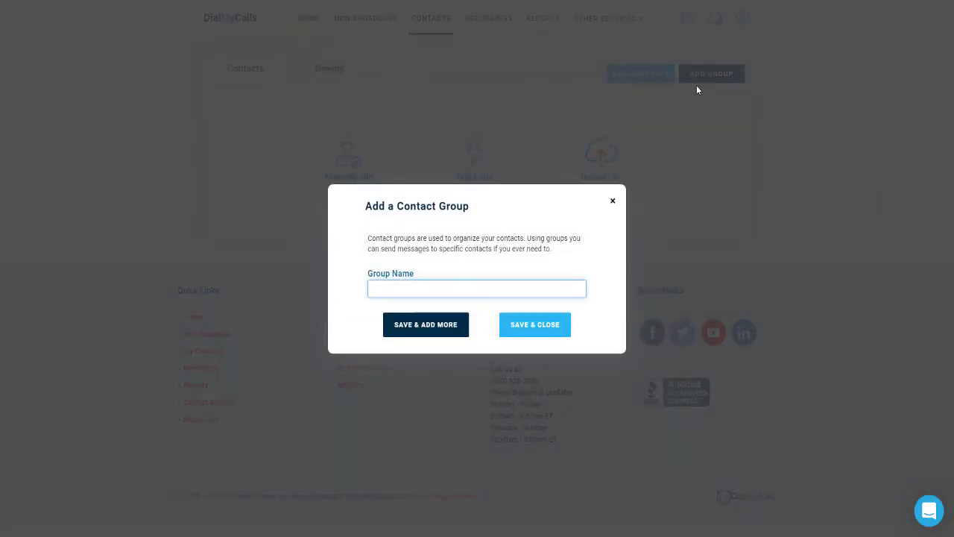
pyautogui.click(614, 202)
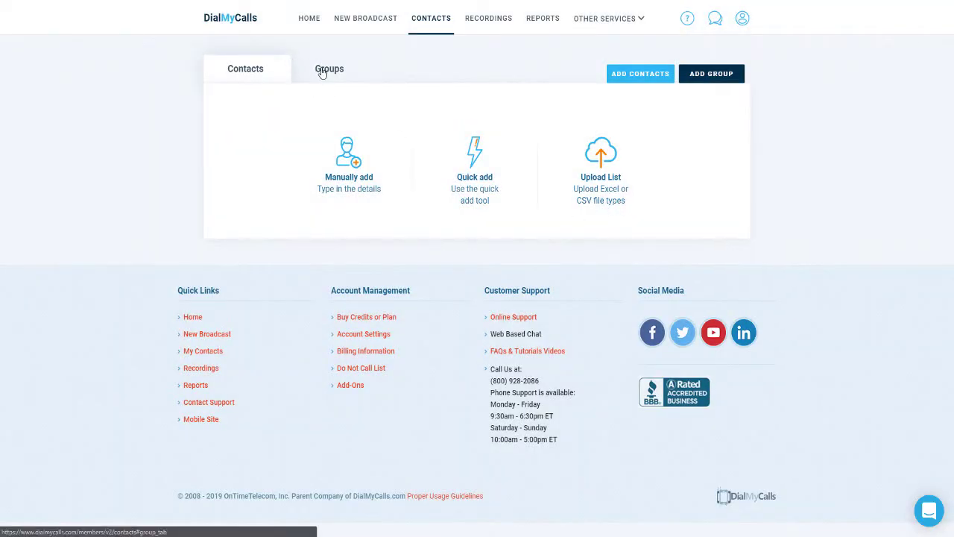
pyautogui.click(322, 71)
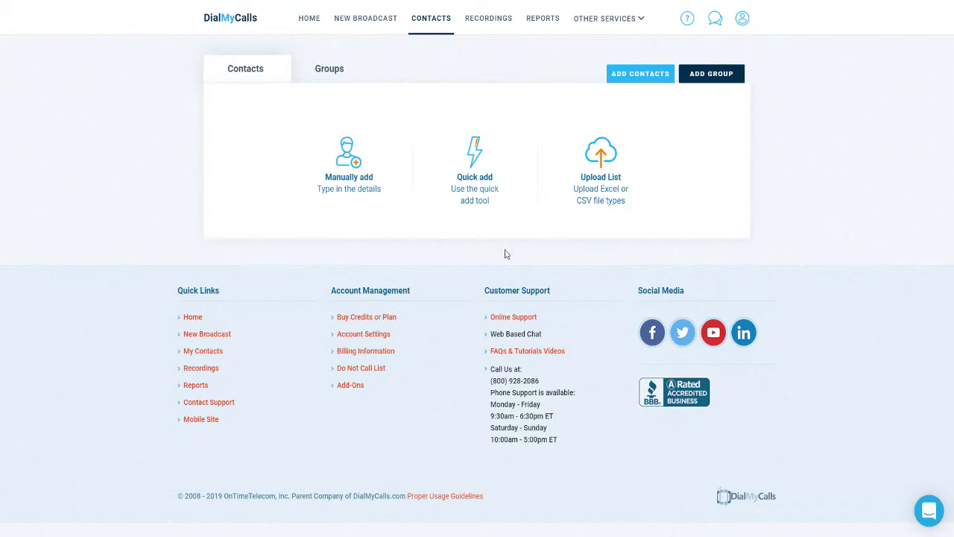
# Enter the contact's last name, first name and phone number in the manual form and save.
pyautogui.click(351, 184)
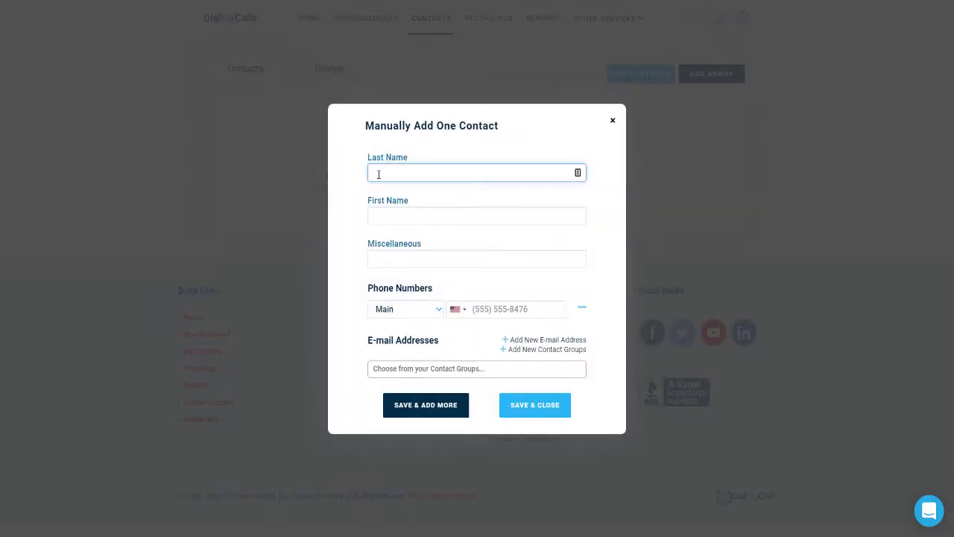
pyautogui.press('Tab')
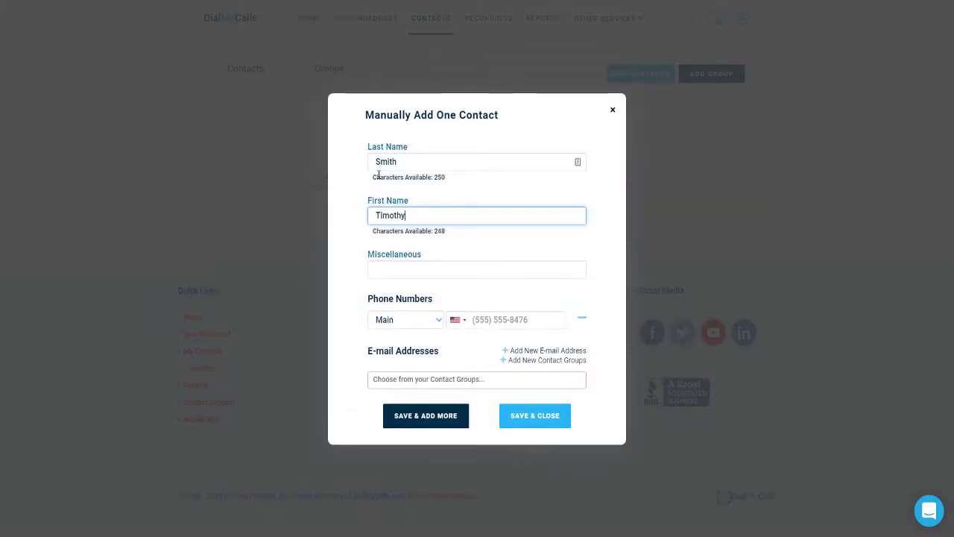
pyautogui.press('Tab')
pyautogui.press('Tab')
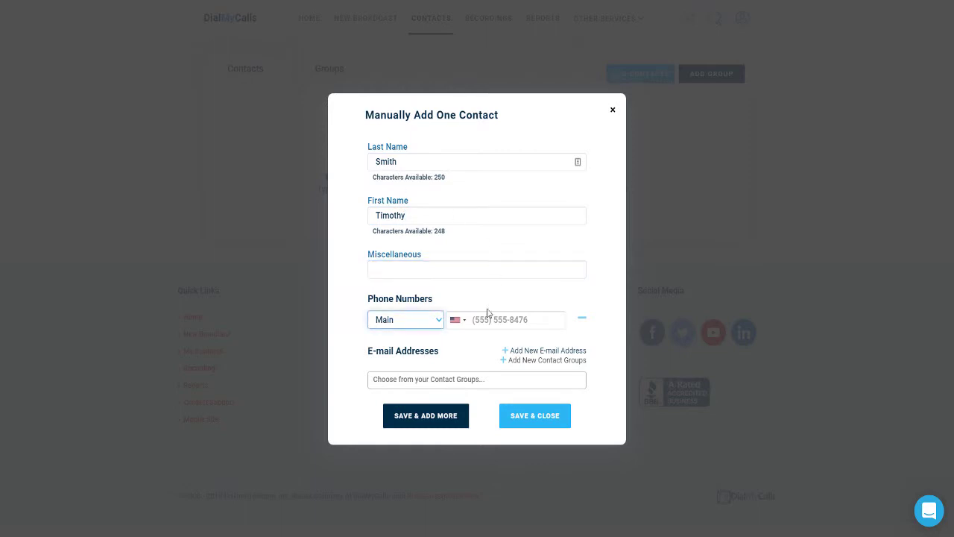
pyautogui.click(483, 316)
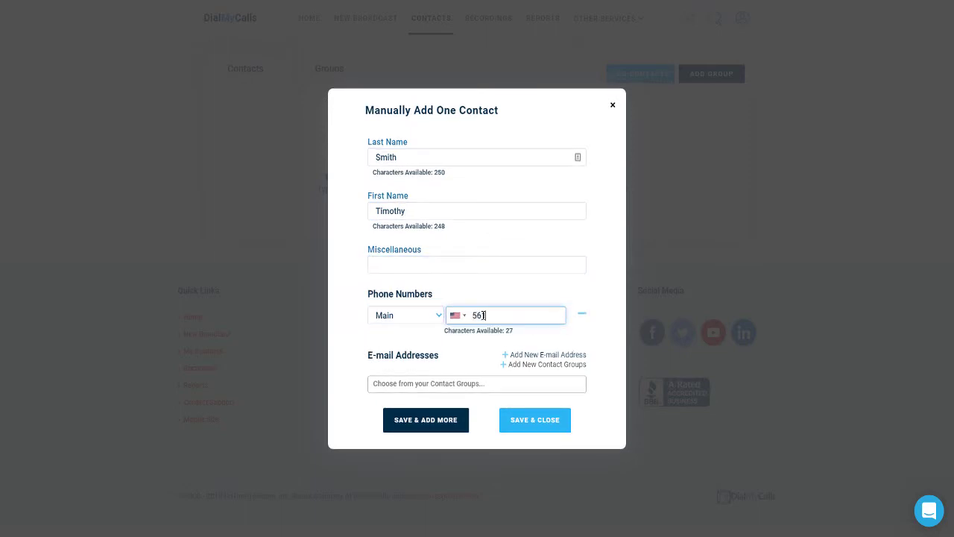
pyautogui.click(518, 421)
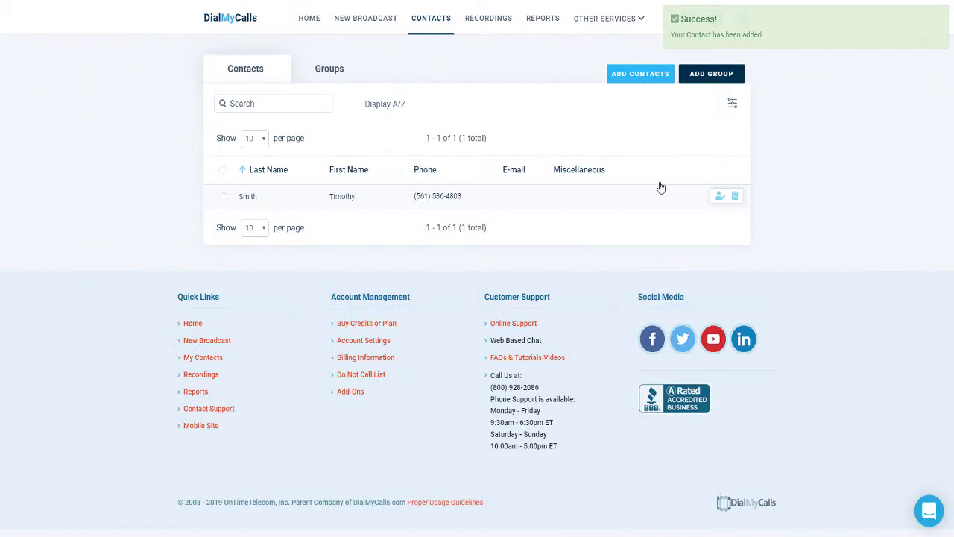
# Upload the spreadsheet webinars.xls as a new contact list.
pyautogui.click(627, 77)
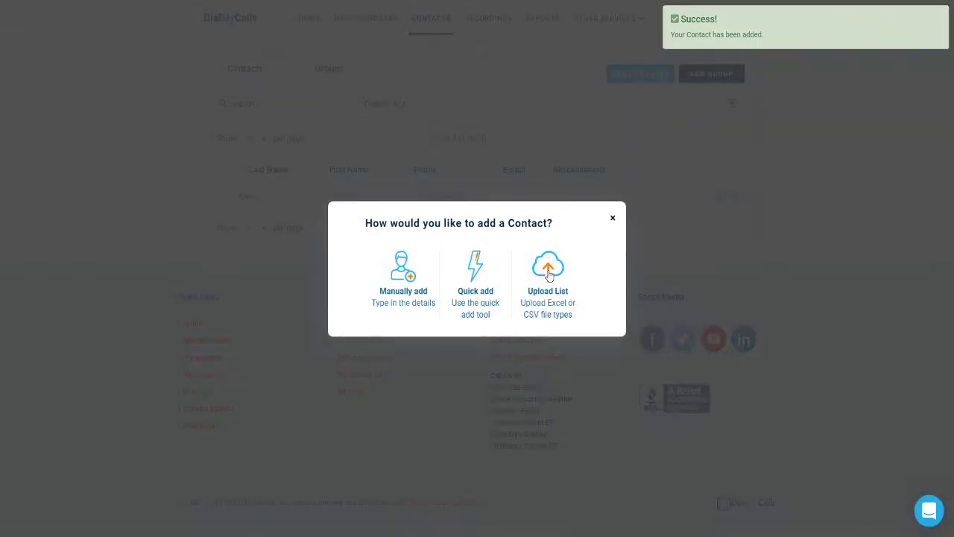
pyautogui.click(549, 274)
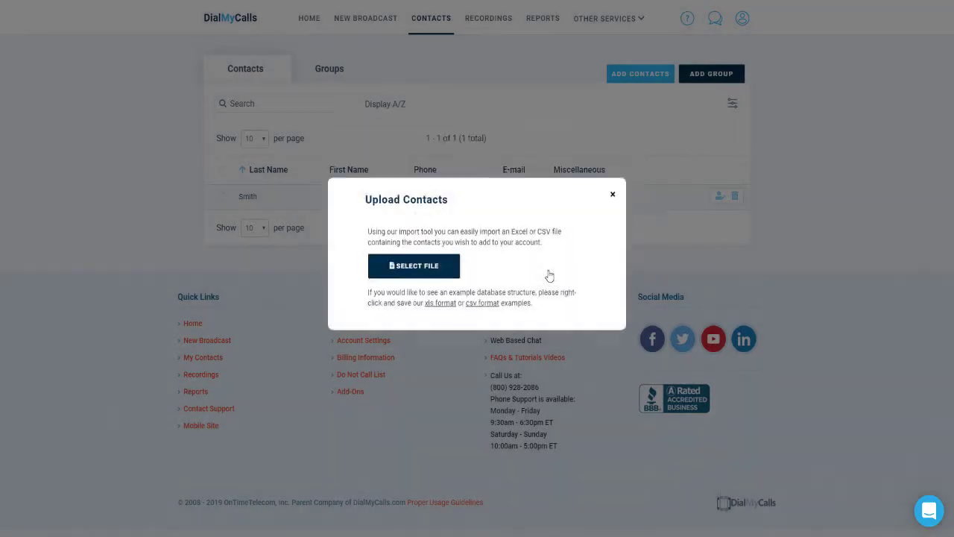
pyautogui.click(443, 289)
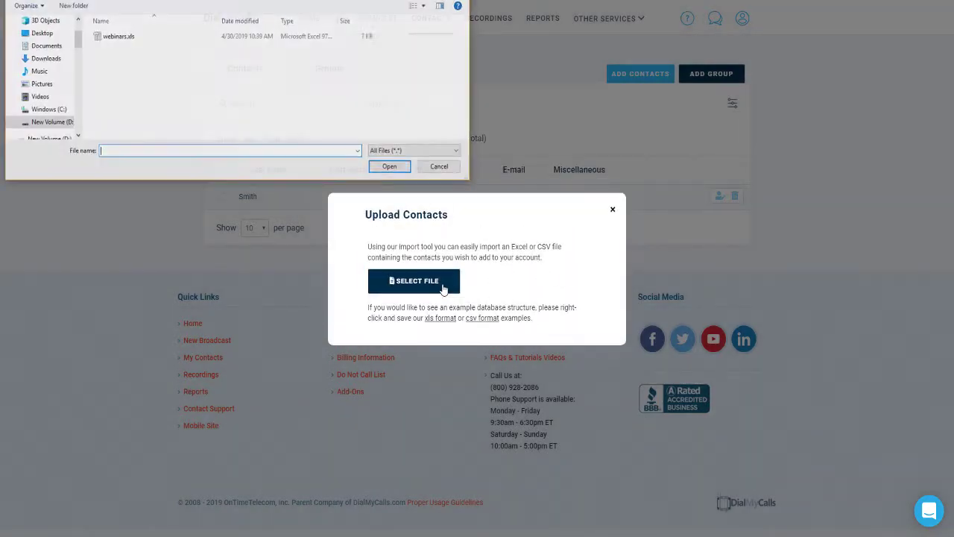
pyautogui.click(117, 37)
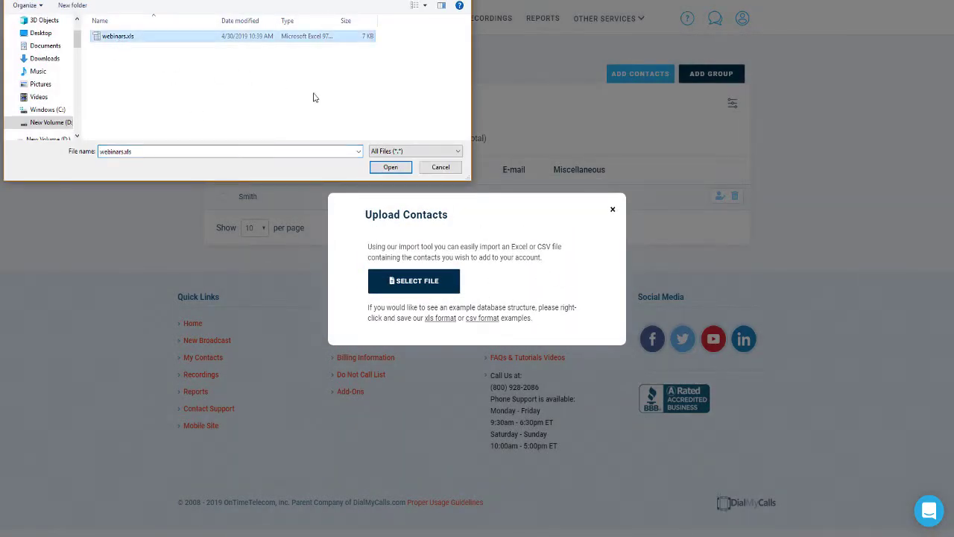
pyautogui.click(390, 167)
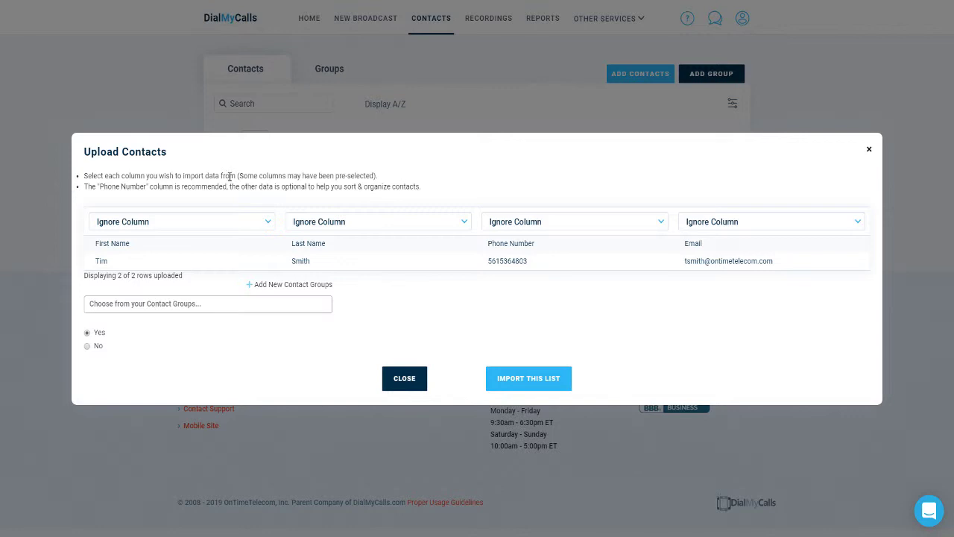
# Map the columns to First Name, Last Name, Phone Numbers and E-mail Addresses, then import.
pyautogui.click(210, 221)
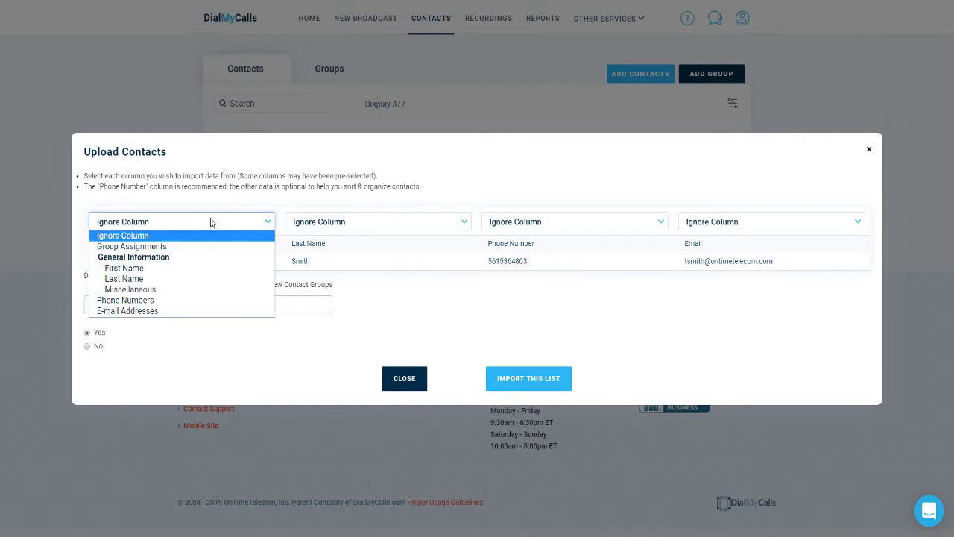
pyautogui.click(191, 271)
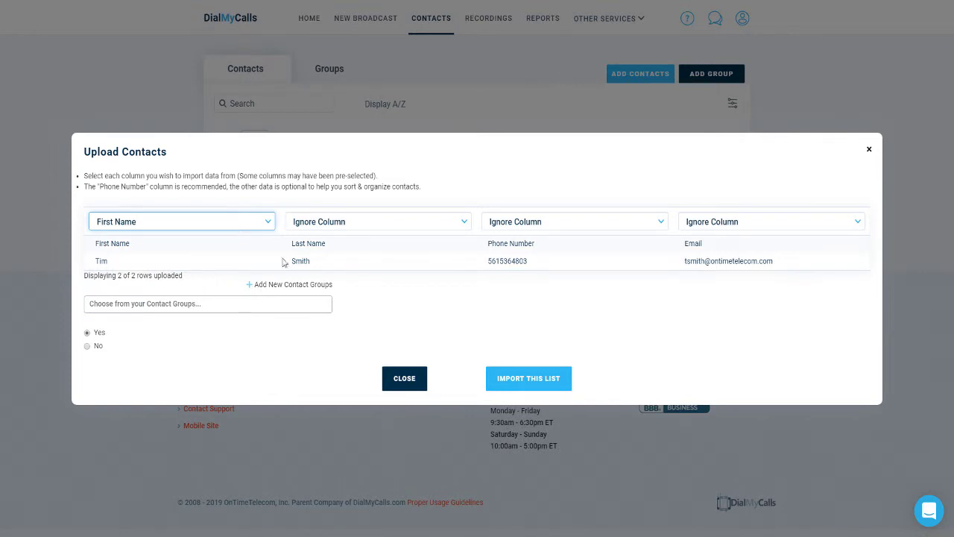
pyautogui.click(348, 222)
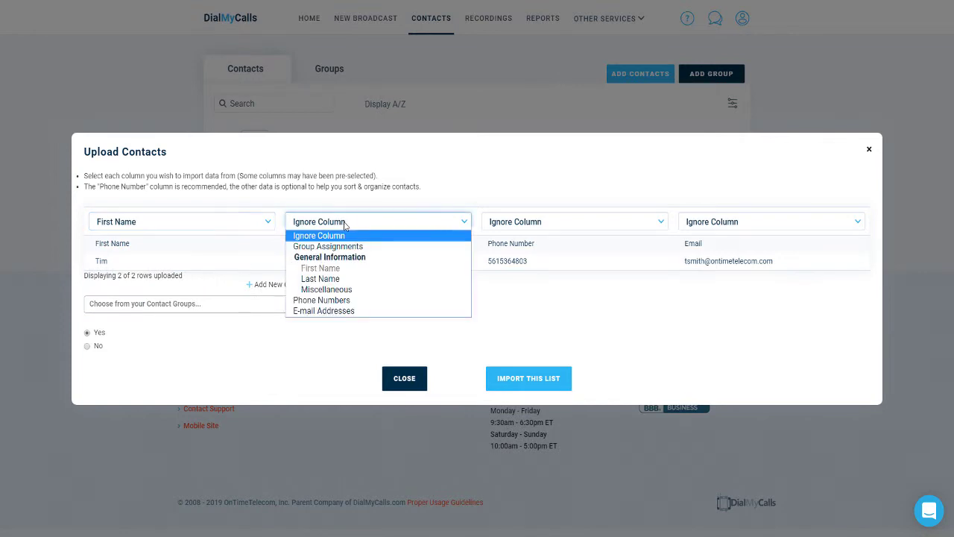
pyautogui.click(325, 281)
pyautogui.click(521, 223)
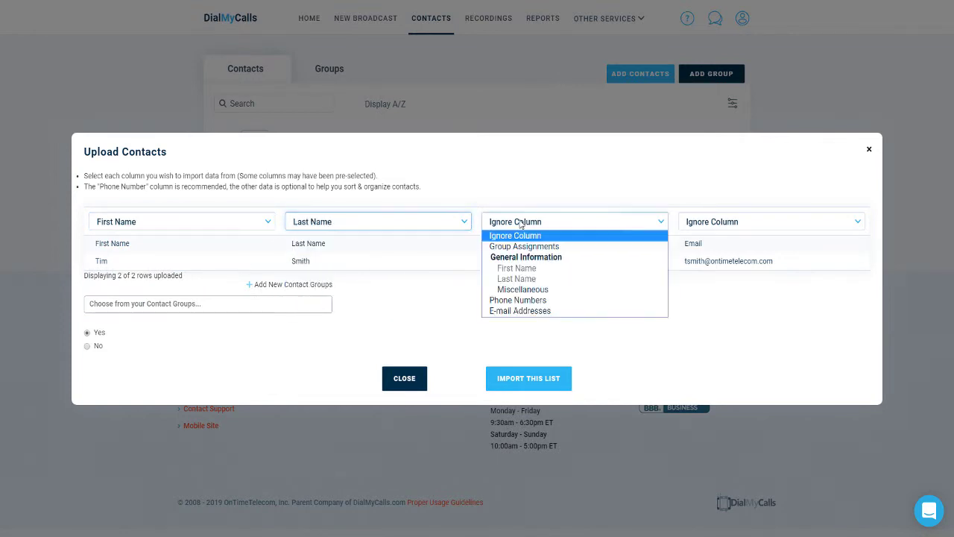
pyautogui.click(531, 299)
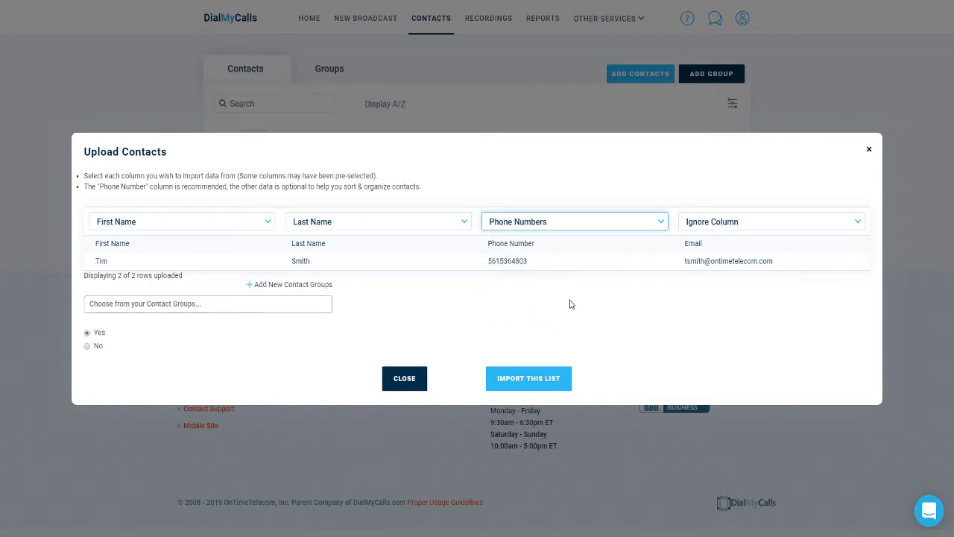
pyautogui.click(723, 221)
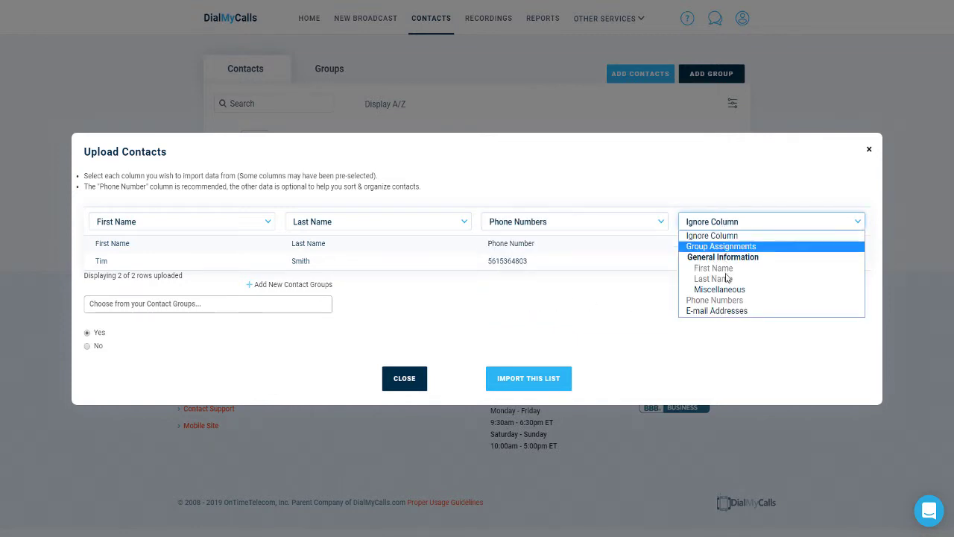
pyautogui.click(716, 311)
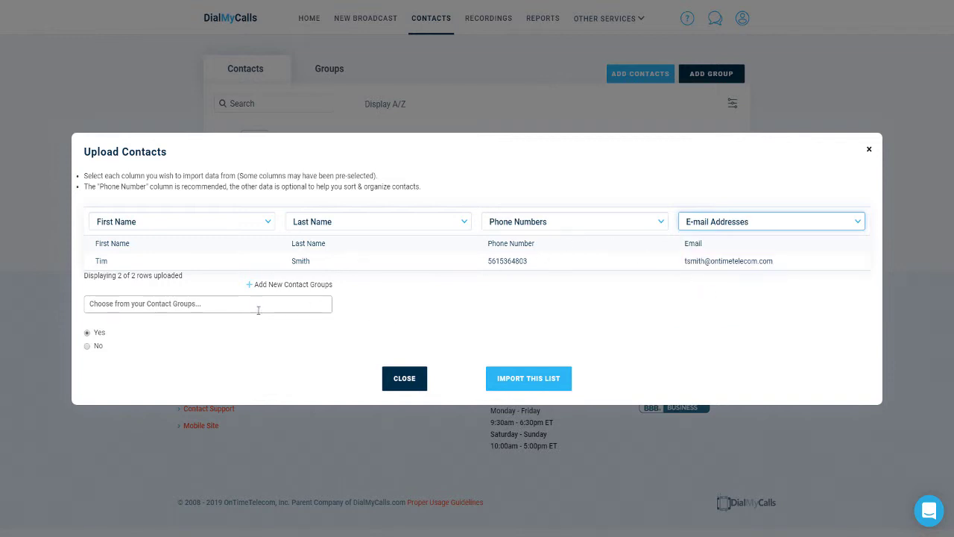
pyautogui.click(512, 392)
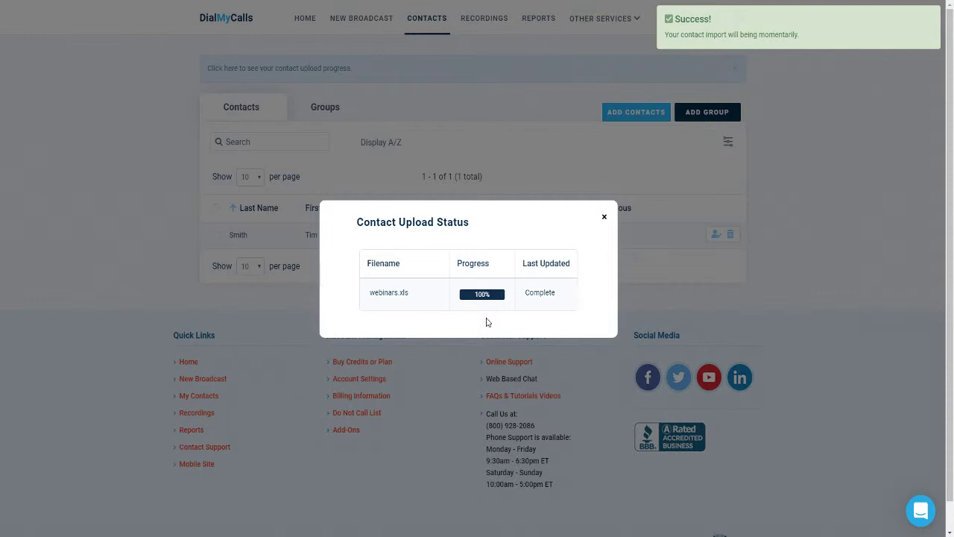
# Close the Contact Upload Status report.
pyautogui.click(605, 219)
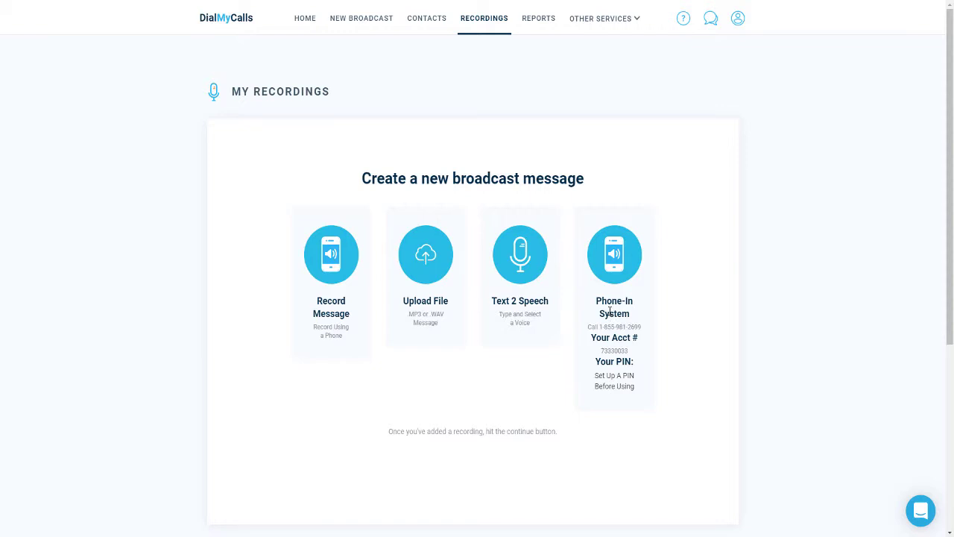
pyautogui.click(345, 307)
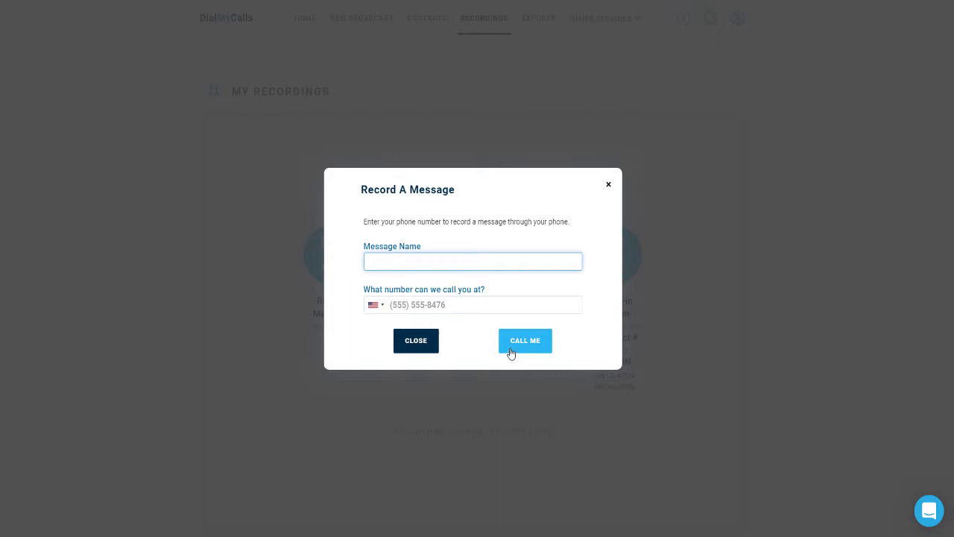
pyautogui.click(608, 185)
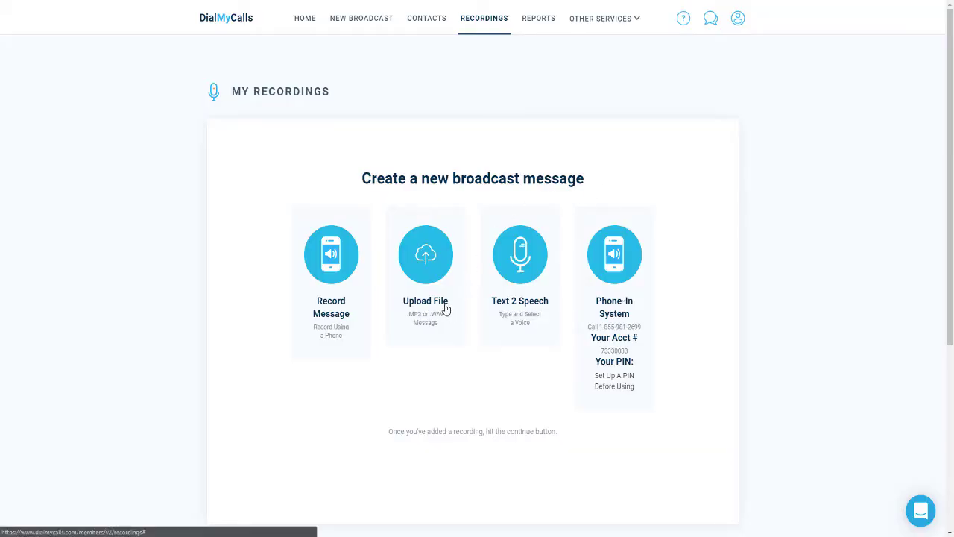
pyautogui.click(446, 308)
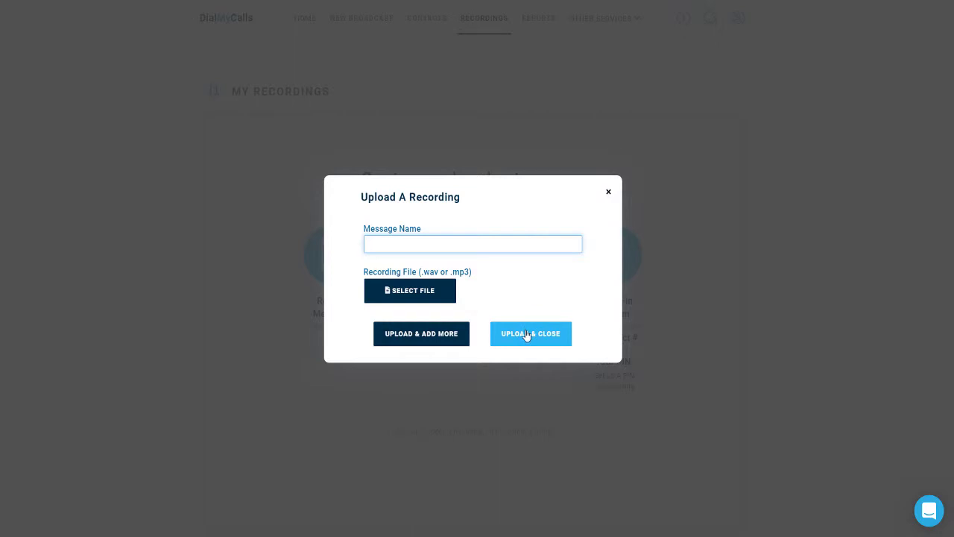
pyautogui.click(608, 194)
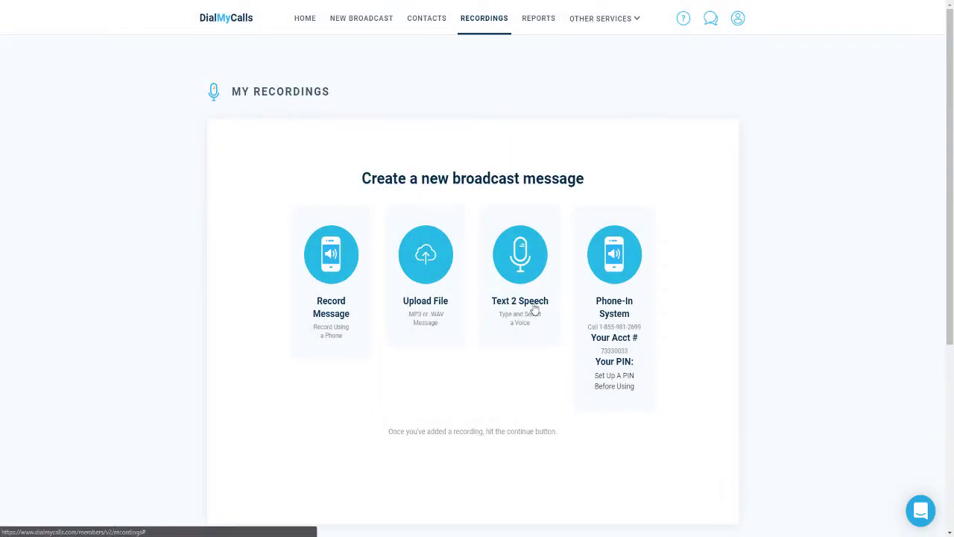
pyautogui.click(535, 308)
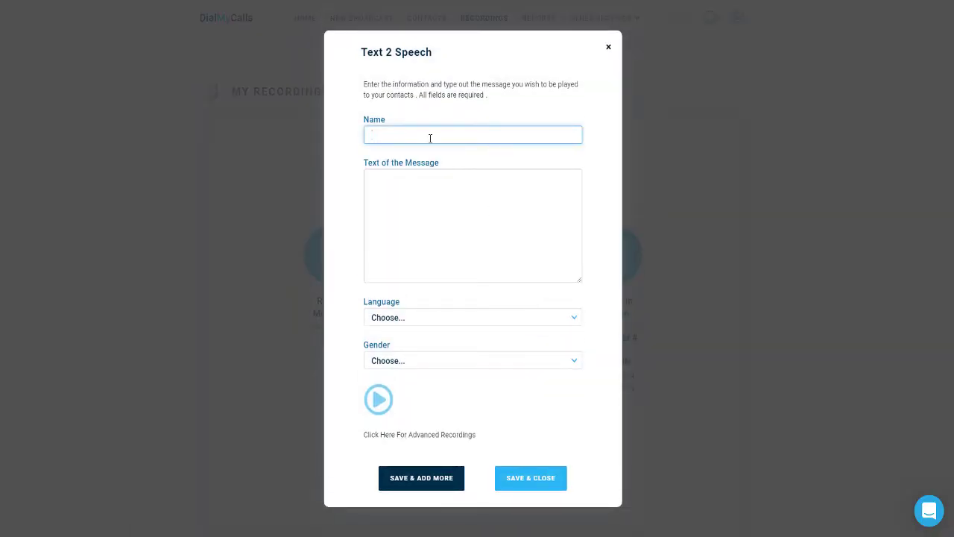
# Create text-to-speech recording 'Demo REcording One' with a short DialMyCalls introduction, English male voice, and save.
pyautogui.write('Demo REcording One')
pyautogui.press('Tab')
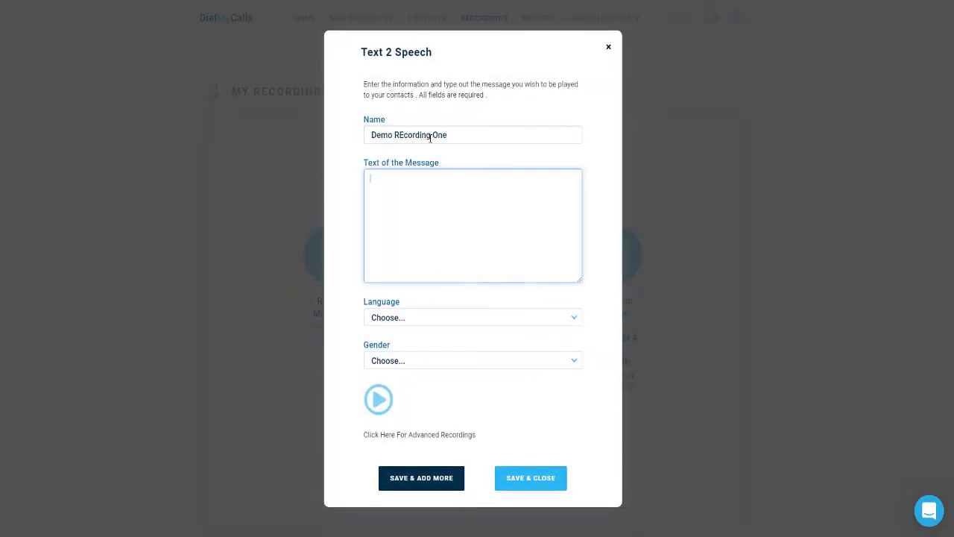
pyautogui.write('This is Tim from DialMyCalls')
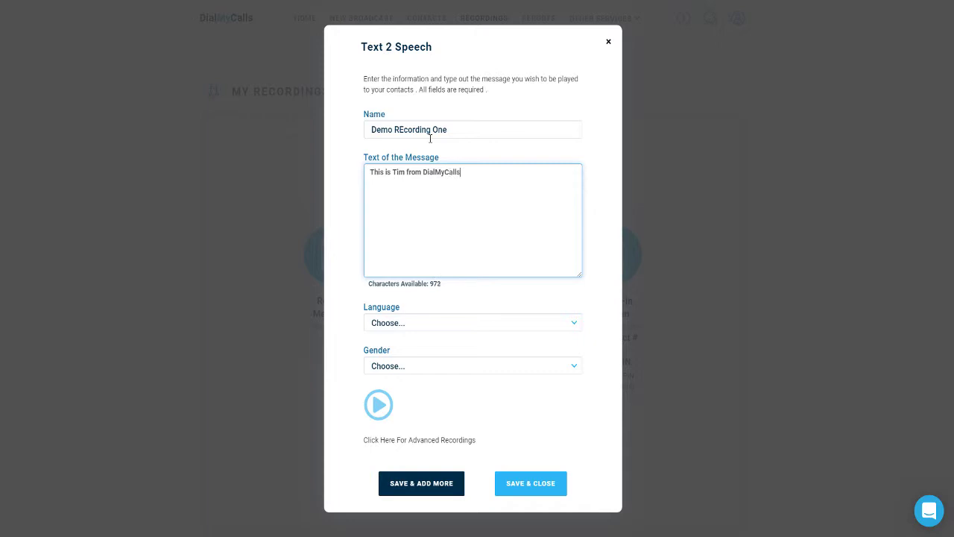
pyautogui.write('.')
pyautogui.click(434, 325)
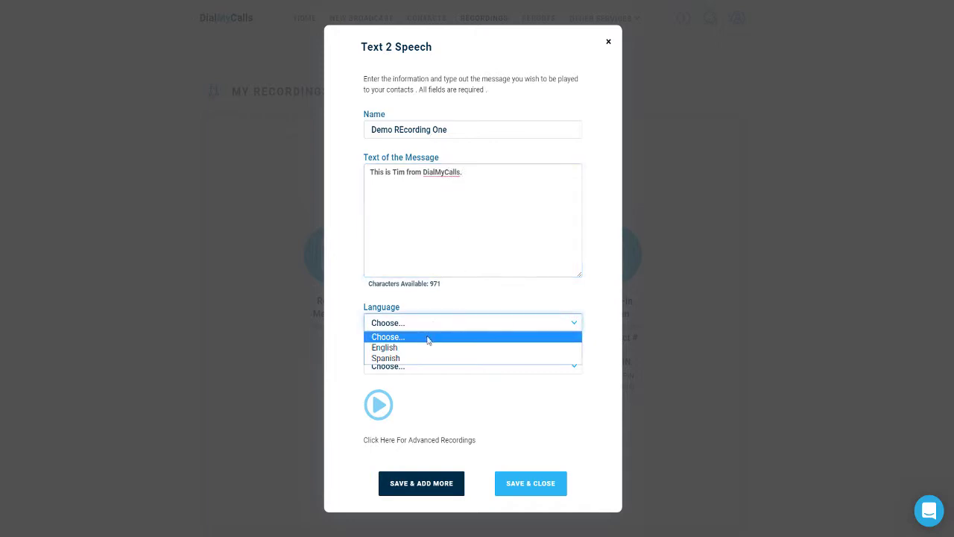
pyautogui.click(420, 348)
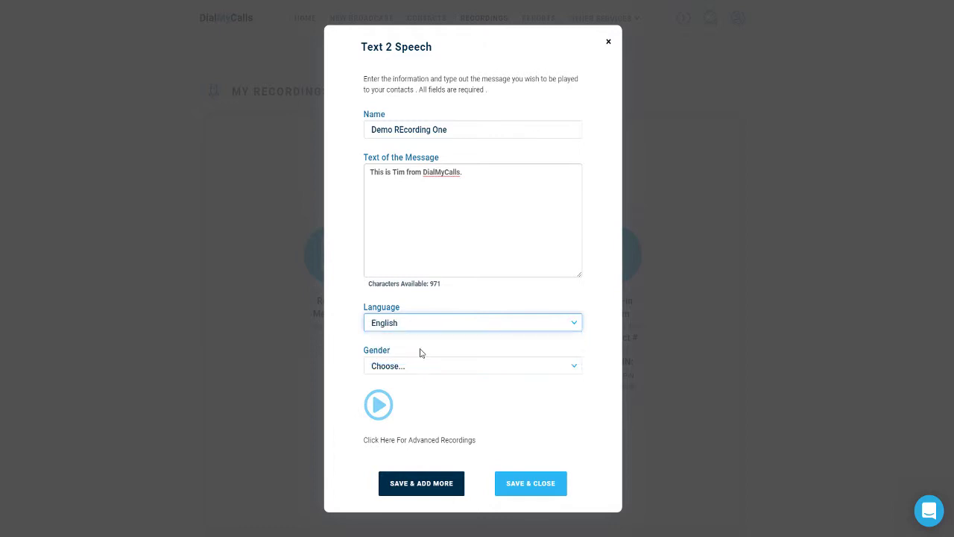
pyautogui.click(421, 370)
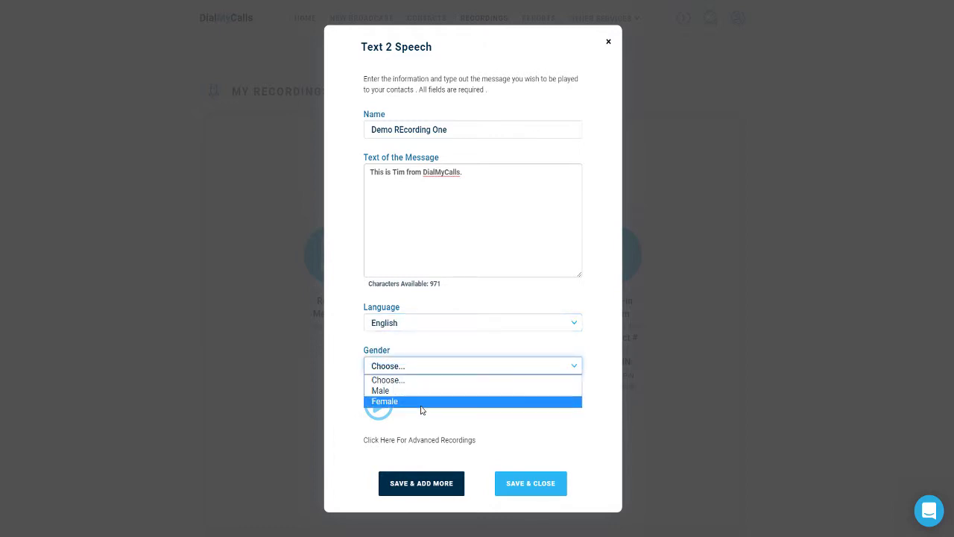
pyautogui.click(419, 396)
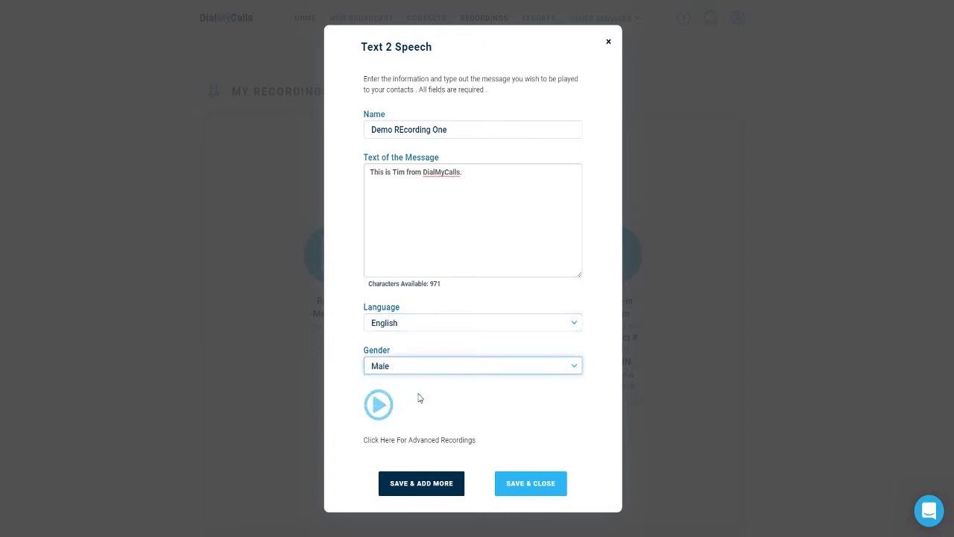
pyautogui.click(378, 400)
pyautogui.click(526, 484)
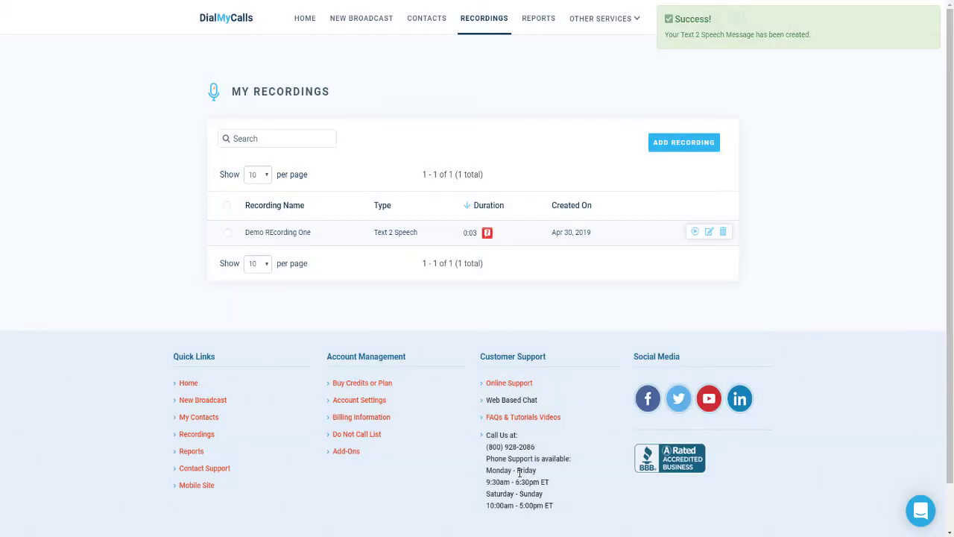
pyautogui.moveTo(490, 234)
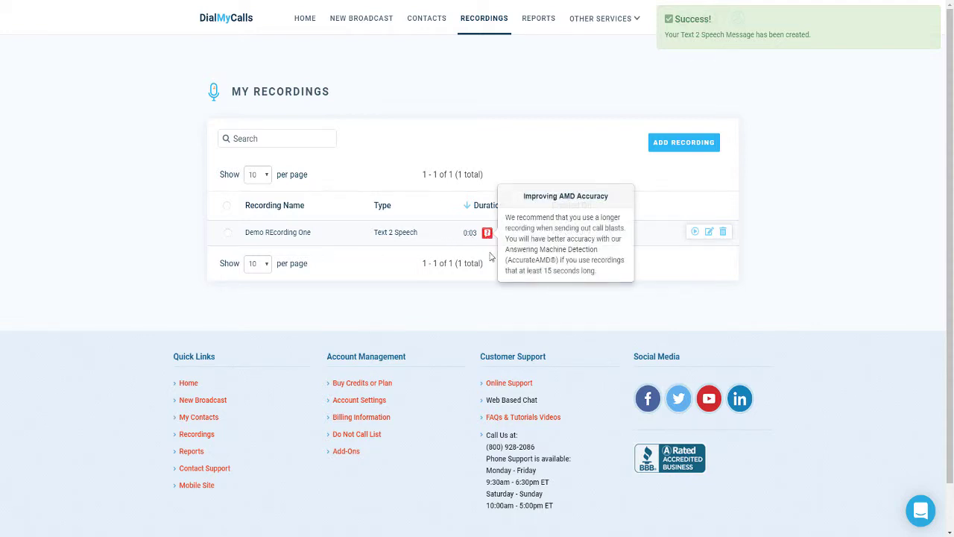
# Start a Text 2 Speech recording named 'Demo Recording Two' with the introduction sentence repeated three times.
pyautogui.click(656, 148)
pyautogui.click(522, 282)
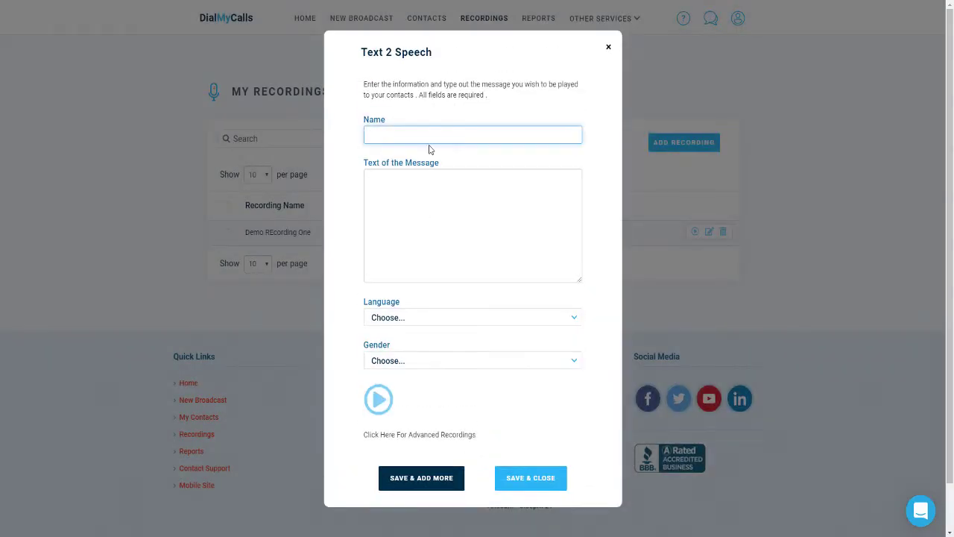
pyautogui.write('Demo Recording Two')
pyautogui.press('Tab')
pyautogui.write('This is tim from DialMyCalls.')
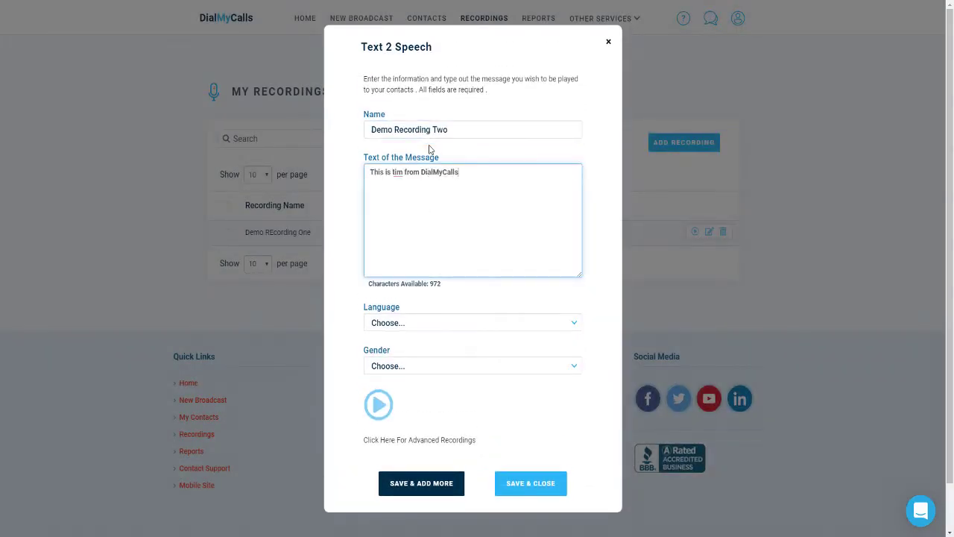
pyautogui.tripleClick(503, 175)
pyautogui.hotkey('ctrl', 'c')
pyautogui.click(507, 174)
pyautogui.press('space')
pyautogui.hotkey('ctrl', 'v')
pyautogui.press('space')
pyautogui.hotkey('ctrl', 'v')
pyautogui.press('space')
pyautogui.hotkey('ctrl', 'v')
pyautogui.press('space')
pyautogui.hotkey('ctrl', 'v')
pyautogui.press('space')
pyautogui.hotkey('ctrl', 'v')
pyautogui.press('space')
pyautogui.hotkey('ctrl', 'v')
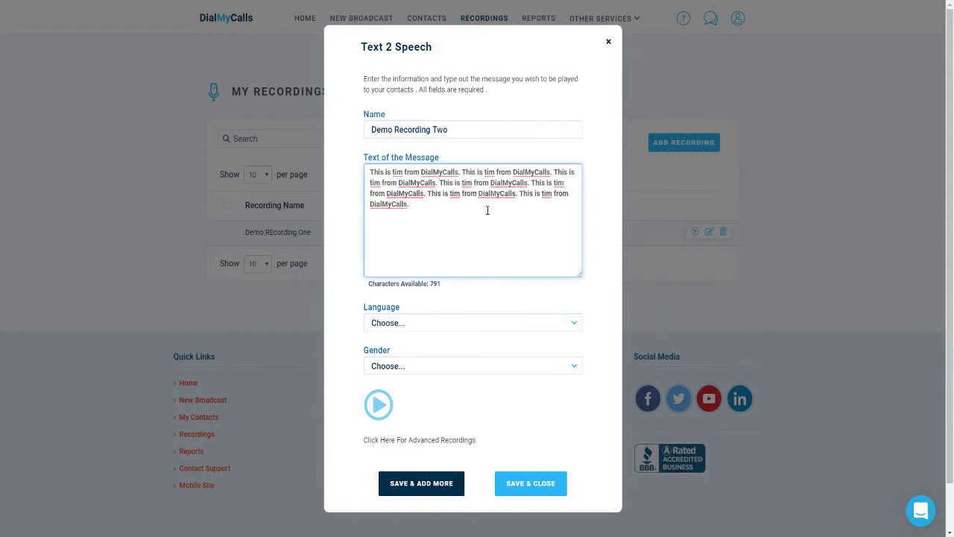
# Set the voice to English and Female, then save the recording.
pyautogui.click(462, 323)
pyautogui.click(424, 347)
pyautogui.click(408, 365)
pyautogui.click(404, 401)
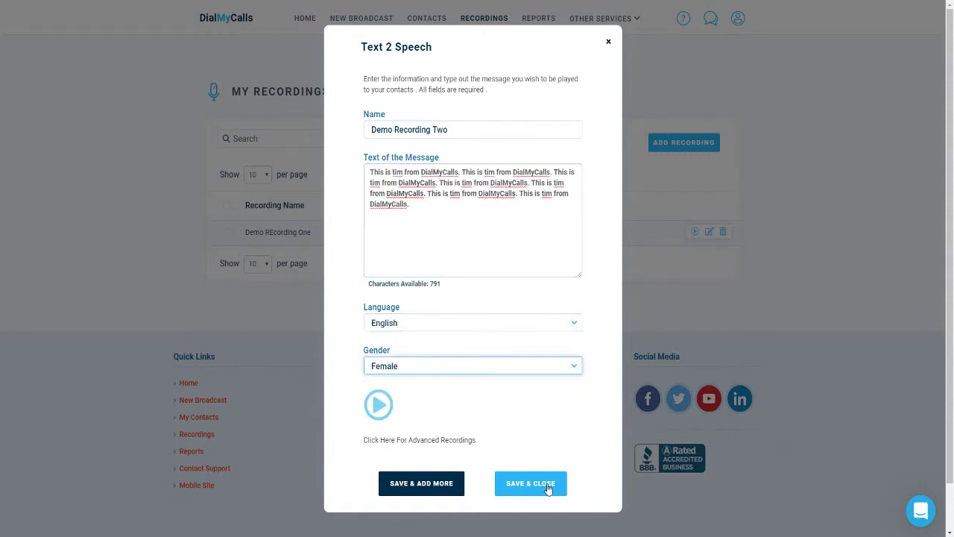
pyautogui.click(549, 483)
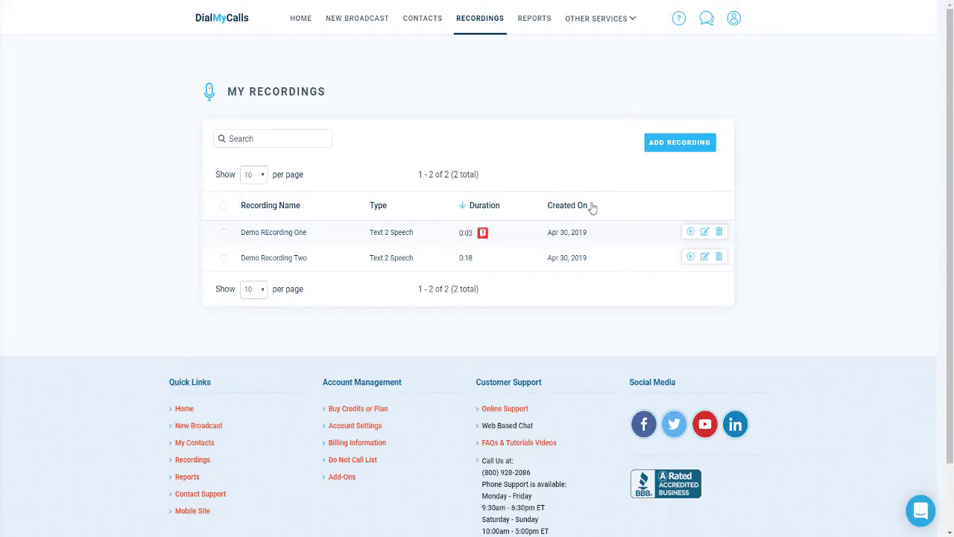
# Create a new broadcast with Voice, Text and E-Mail selected, and tick the single contact as recipient.
pyautogui.click(366, 29)
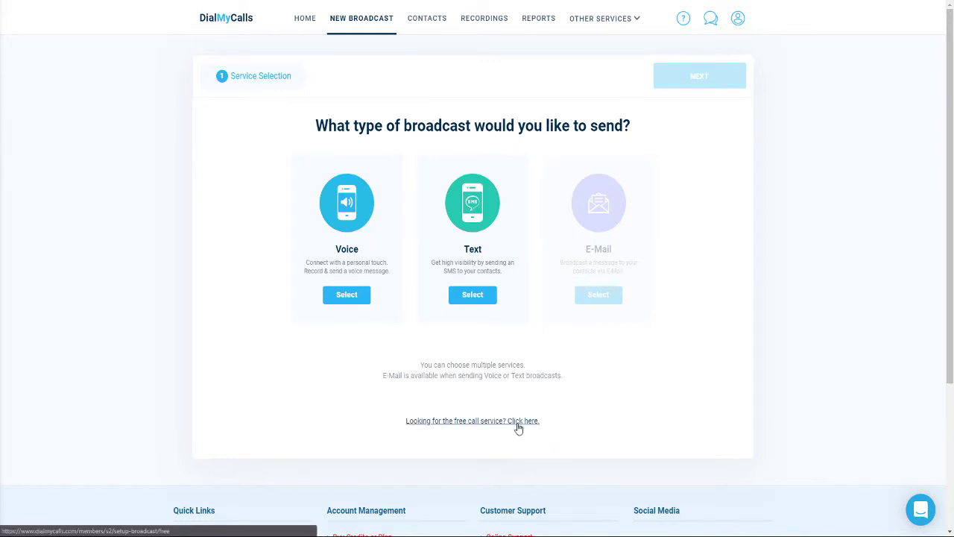
pyautogui.click(345, 299)
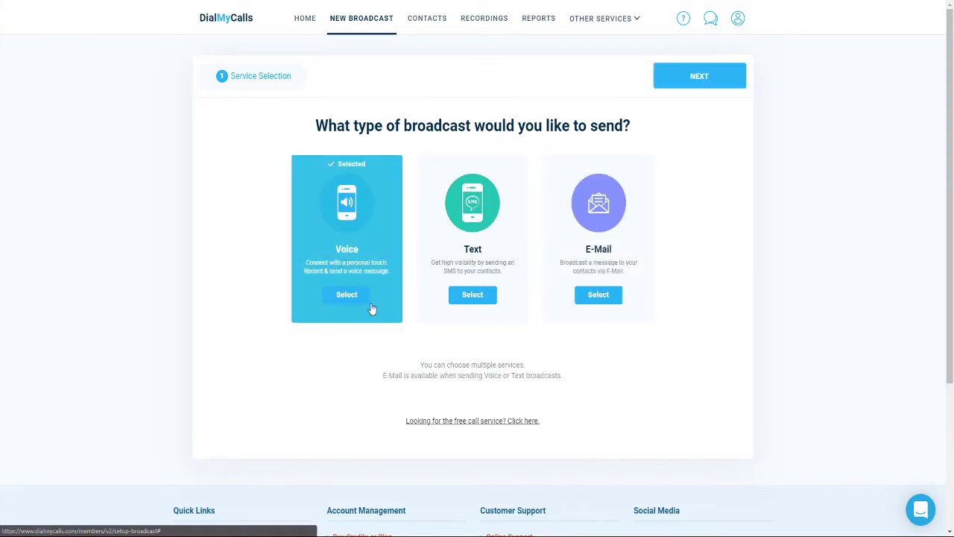
pyautogui.click(455, 300)
pyautogui.click(598, 297)
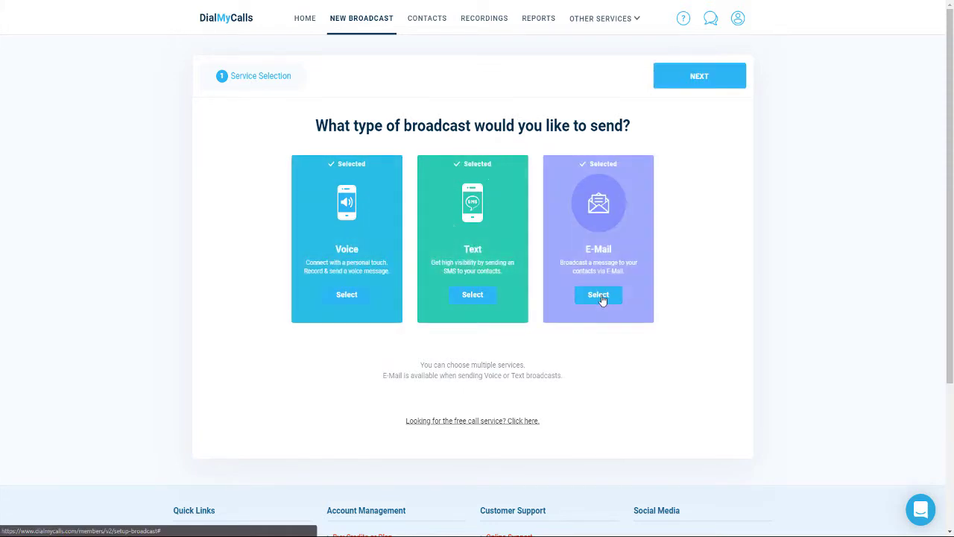
pyautogui.click(710, 76)
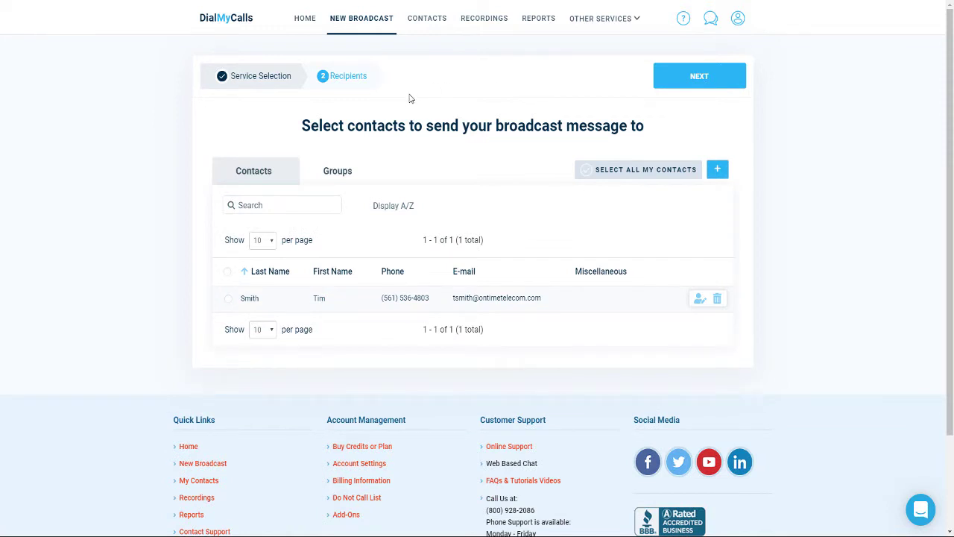
pyautogui.click(230, 299)
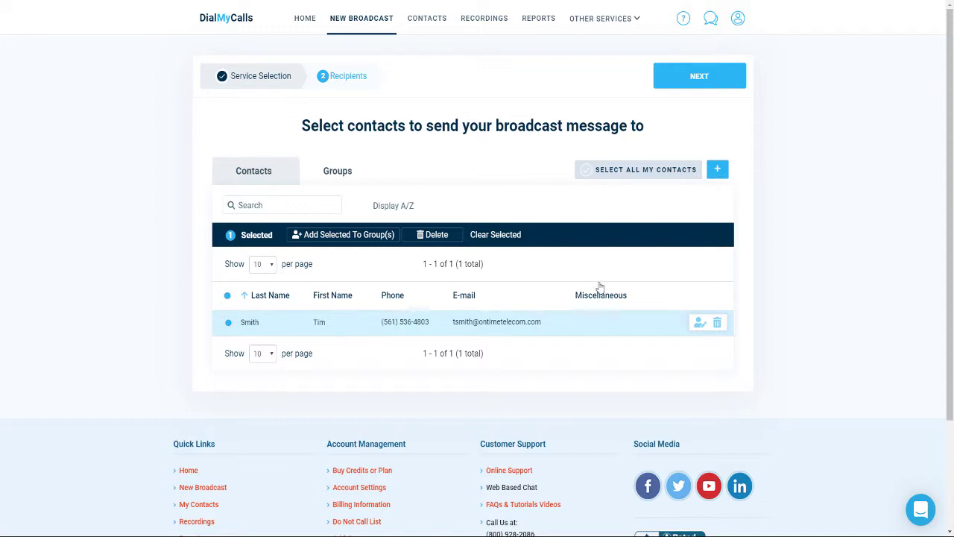
# Choose the (Demo) number as the broadcast's caller ID, leaving other advanced call options unchanged.
pyautogui.click(689, 86)
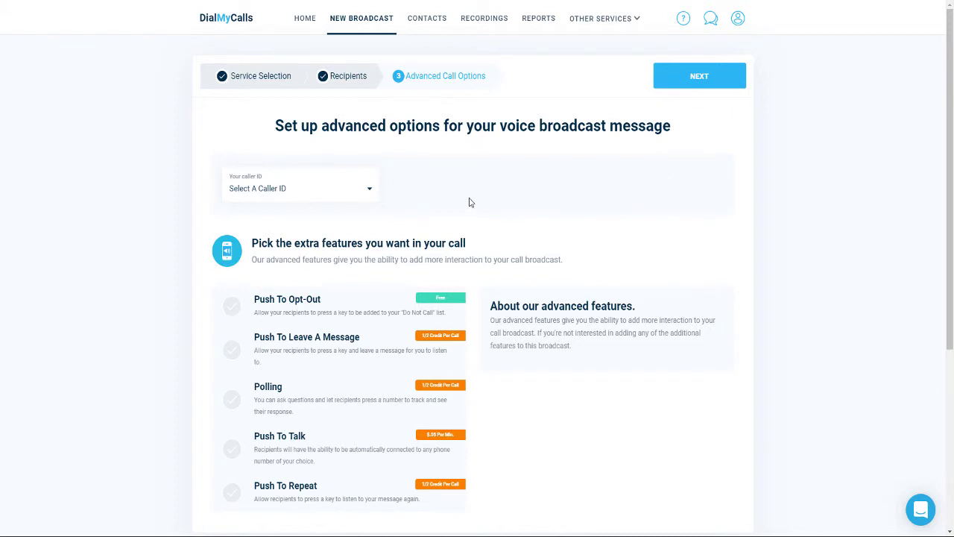
pyautogui.click(368, 193)
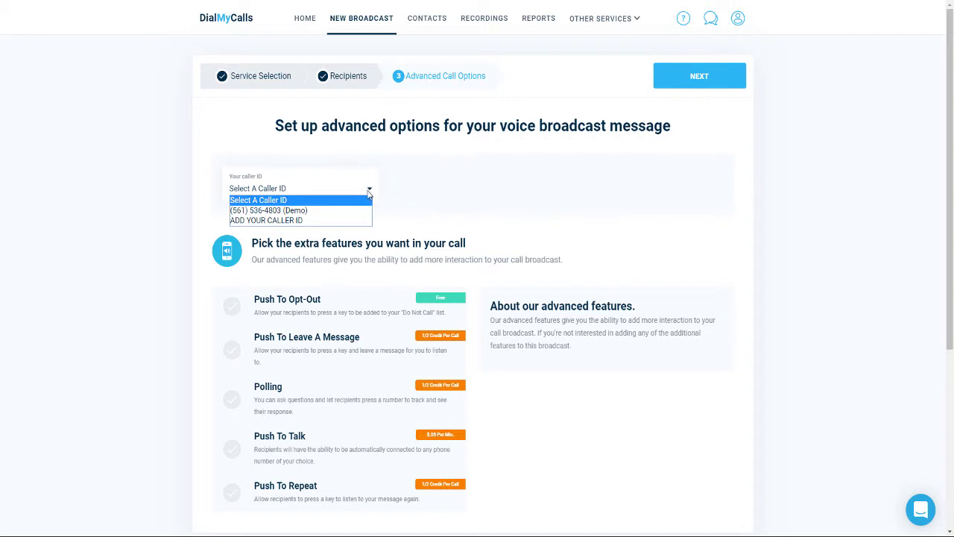
pyautogui.click(353, 211)
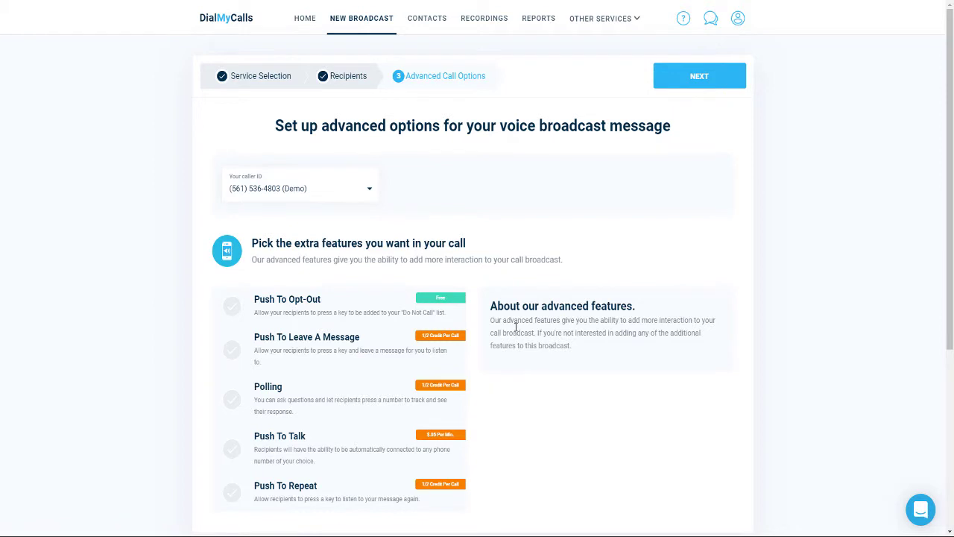
pyautogui.click(696, 75)
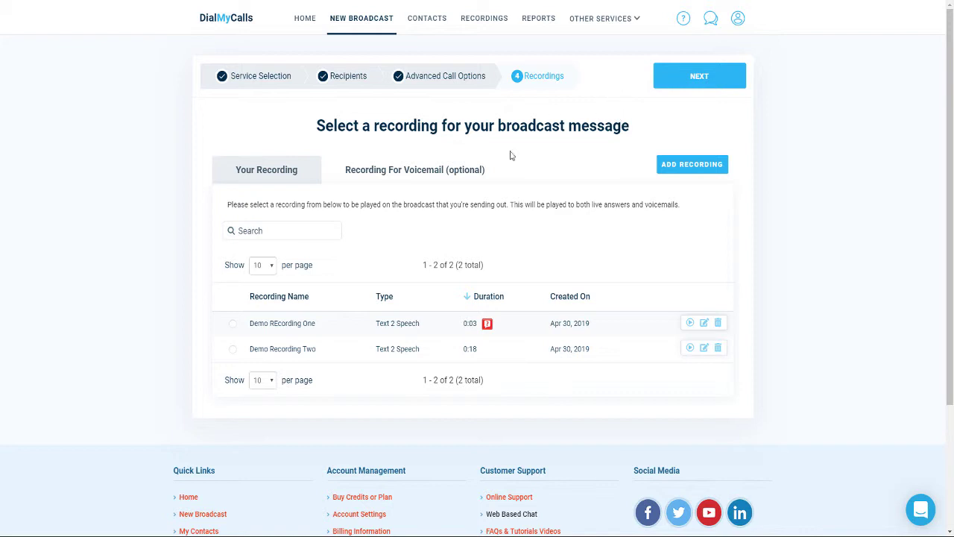
# Select Demo Recording Two as the broadcast recording and continue to the Text Message step.
pyautogui.click(283, 356)
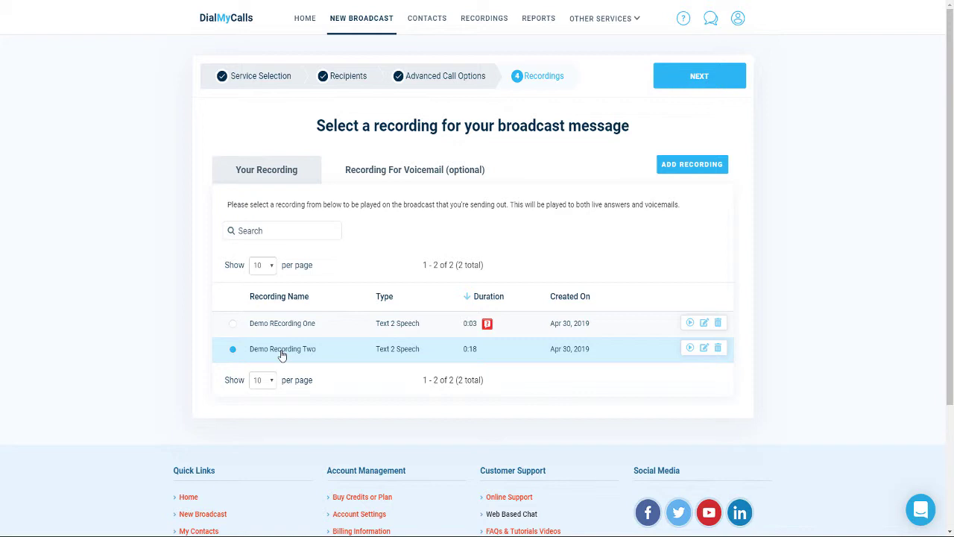
pyautogui.click(689, 82)
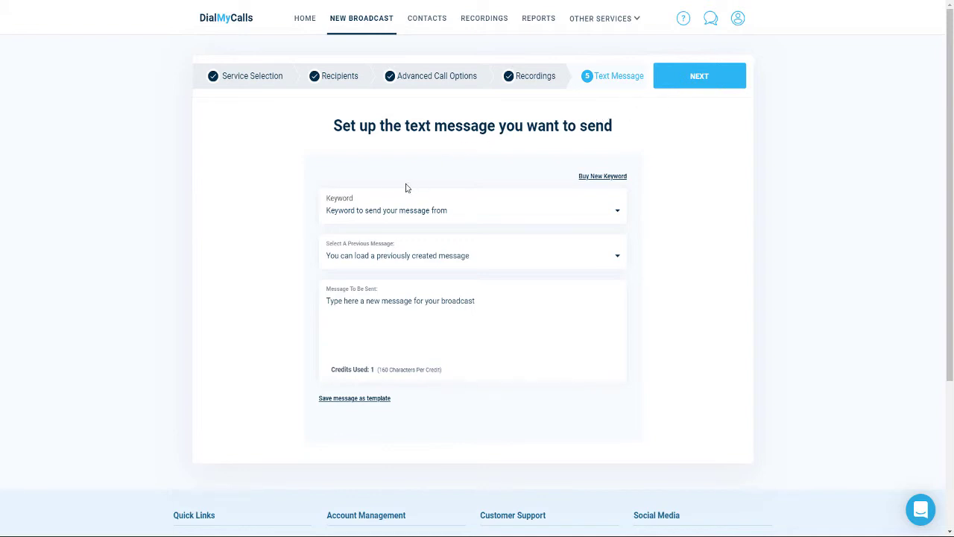
# Send the text from keyword WEBINARS with a short test message.
pyautogui.click(393, 213)
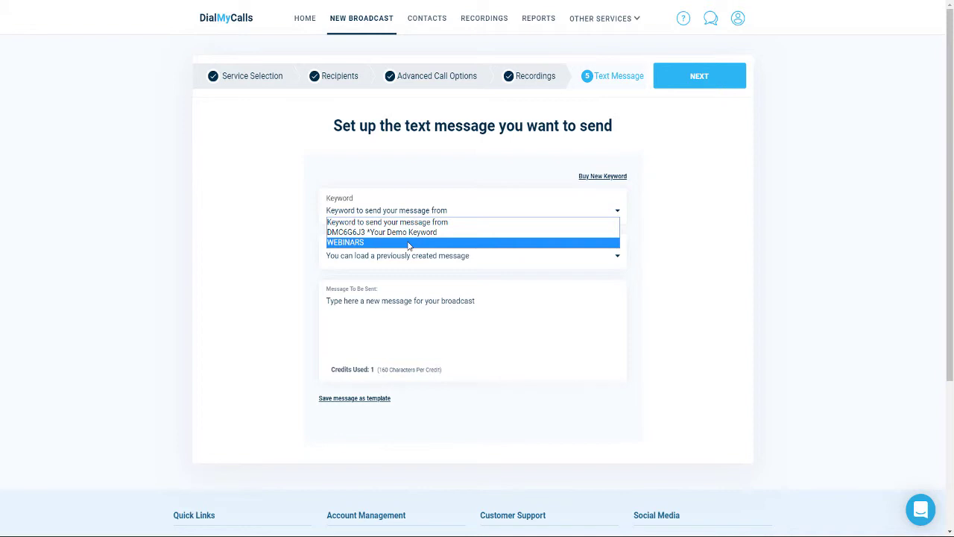
pyautogui.click(409, 243)
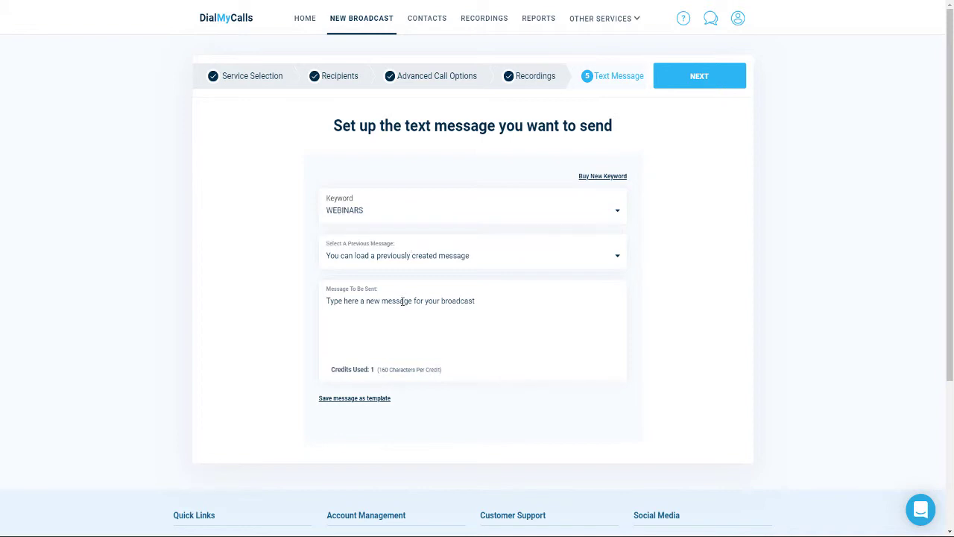
pyautogui.write('Test from ')
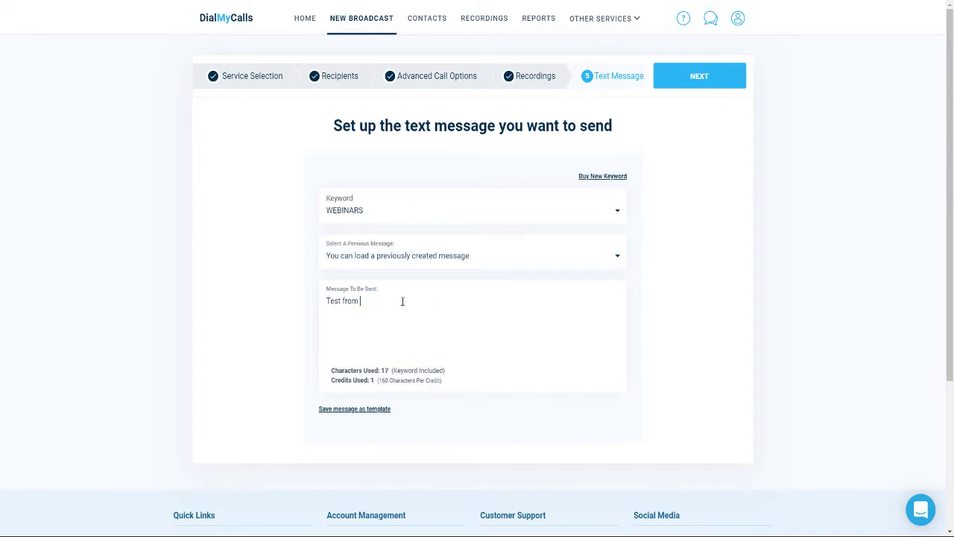
pyautogui.write('Tim.')
pyautogui.click(708, 79)
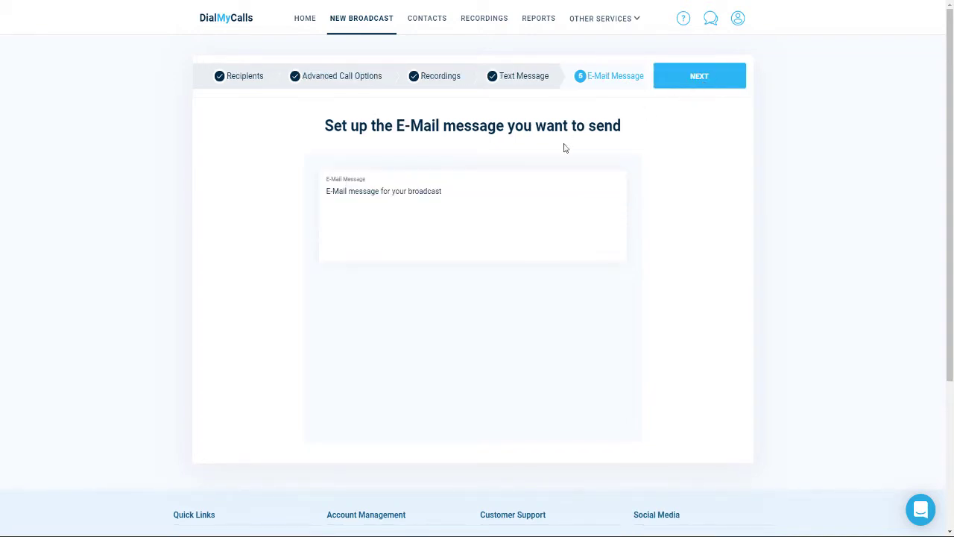
# Enter the same short test message as the e-mail body and continue.
pyautogui.click(499, 191)
pyautogui.write('Test ')
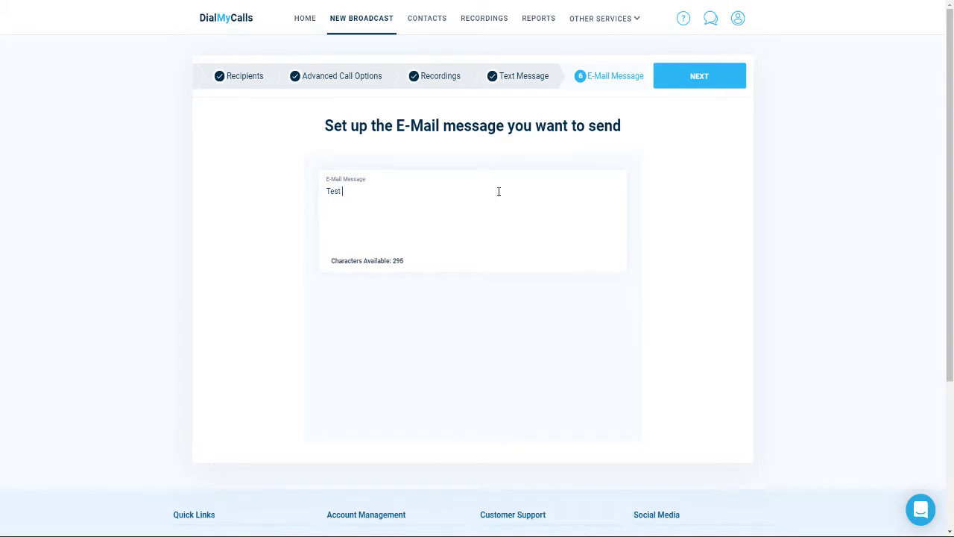
pyautogui.write('from Tim.')
pyautogui.click(695, 79)
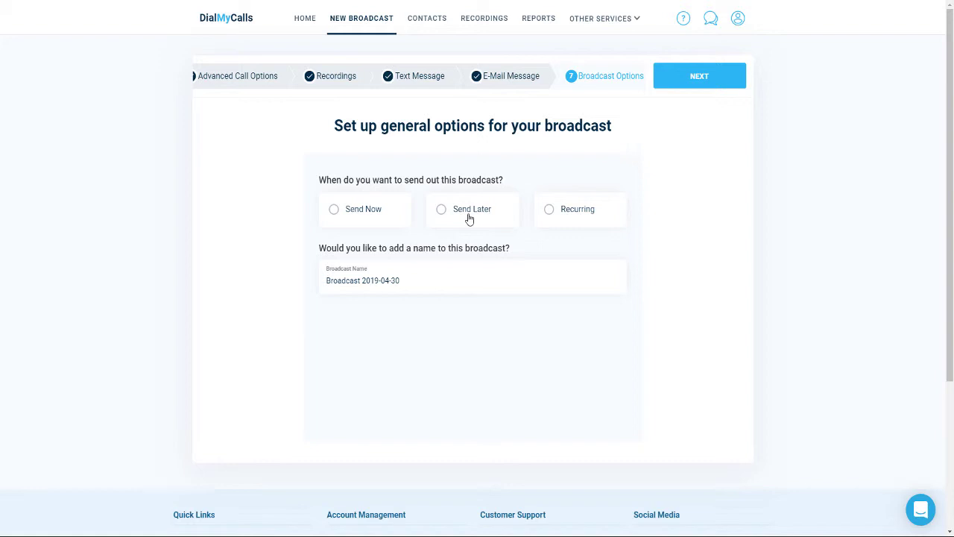
# Replace the default broadcast name with 'Demo'.
pyautogui.moveTo(566, 221)
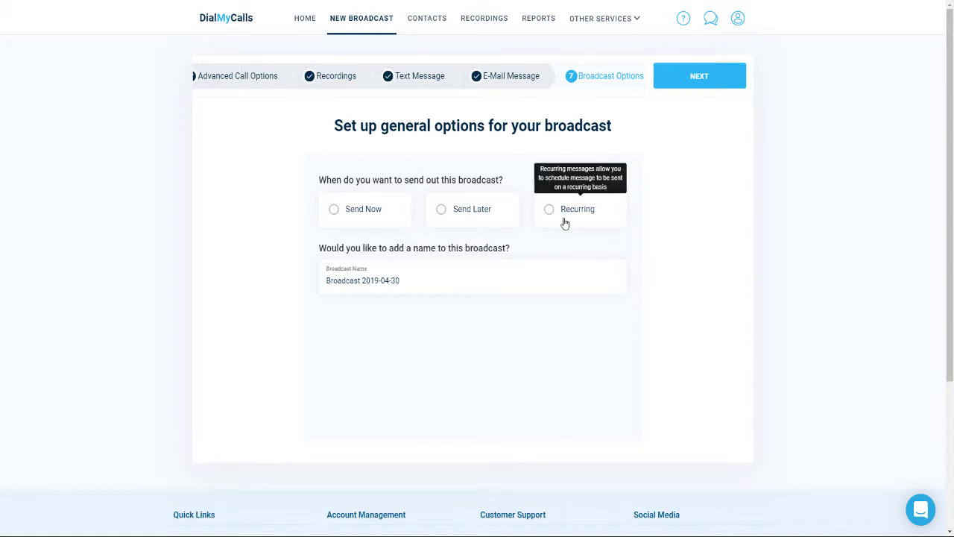
pyautogui.tripleClick(428, 276)
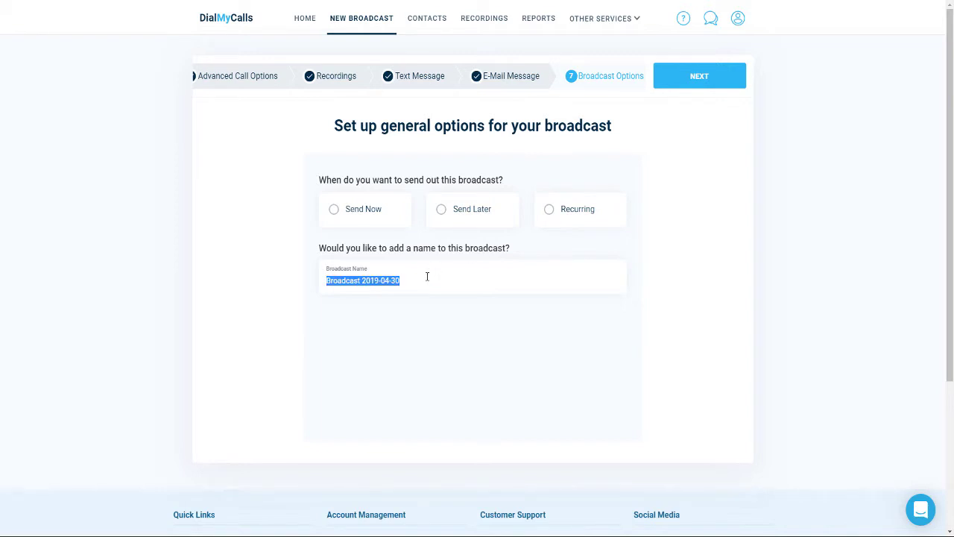
pyautogui.write('Demo')
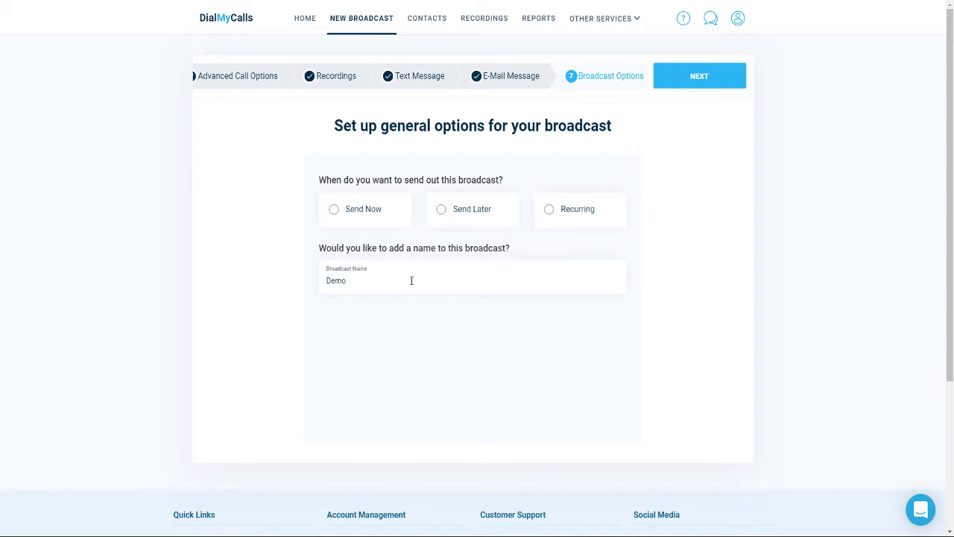
# Try the Send Now, Send Later and Recurring schedule options in turn.
pyautogui.tripleClick(378, 214)
pyautogui.click(483, 218)
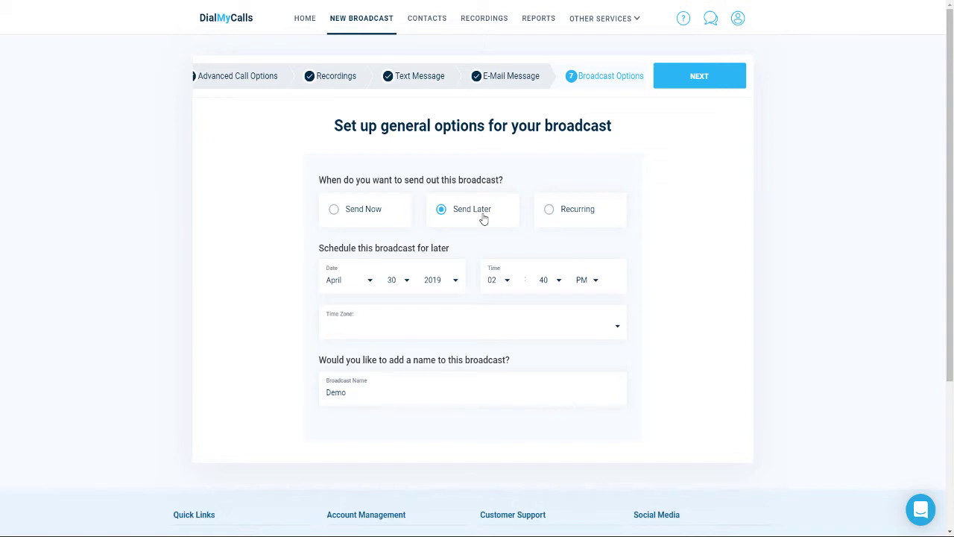
pyautogui.click(567, 215)
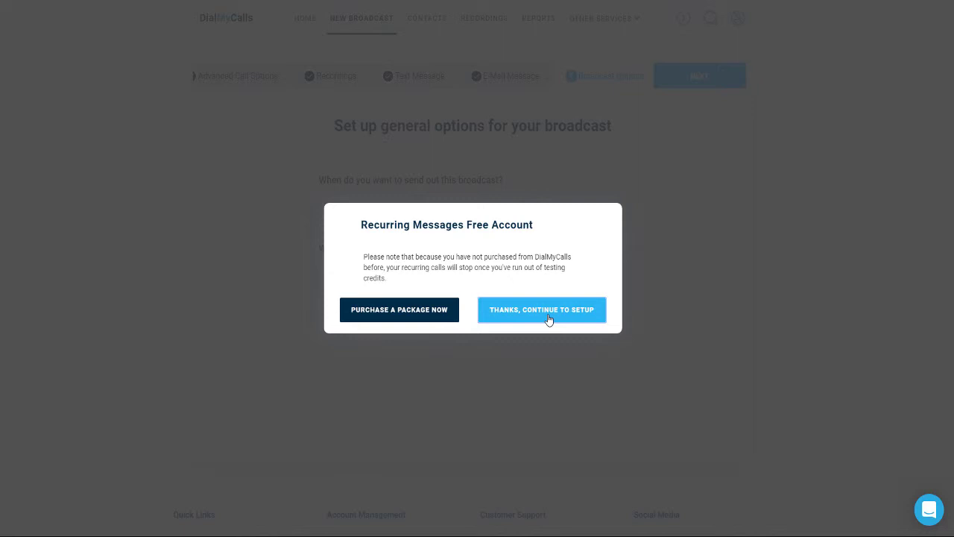
# Dismiss the notice, keep the repeat interval at Day(s), then switch to Send Now.
pyautogui.click(548, 310)
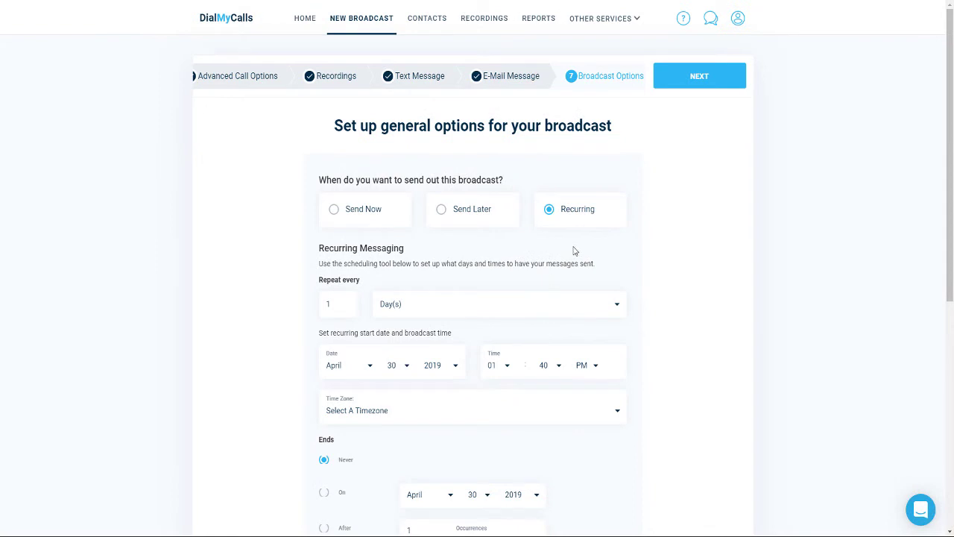
pyautogui.scroll(-1, 574, 253)
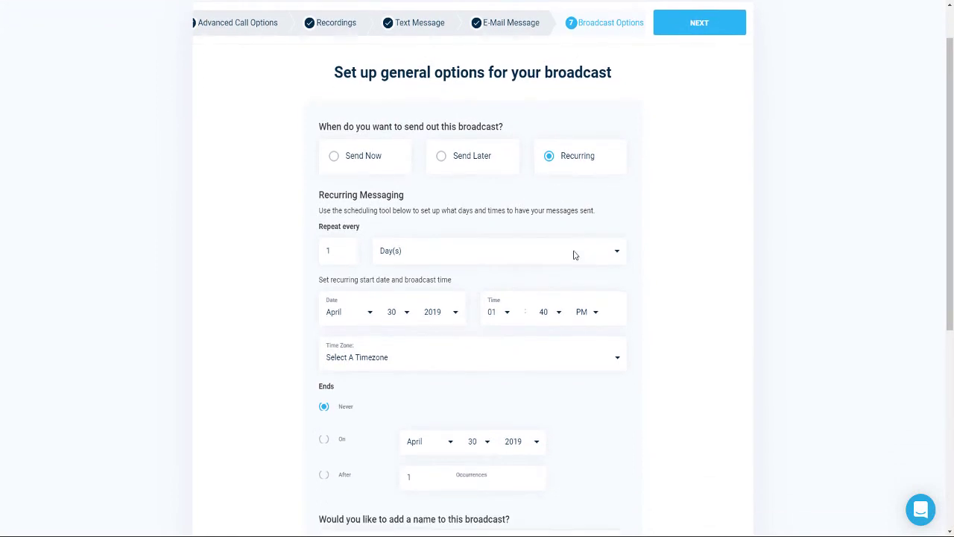
pyautogui.scroll(-2, 574, 255)
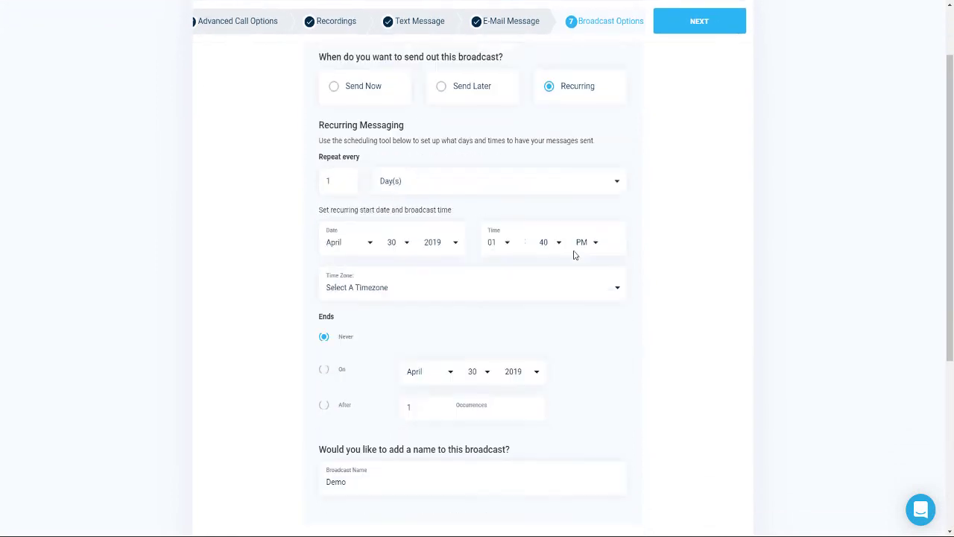
pyautogui.click(477, 157)
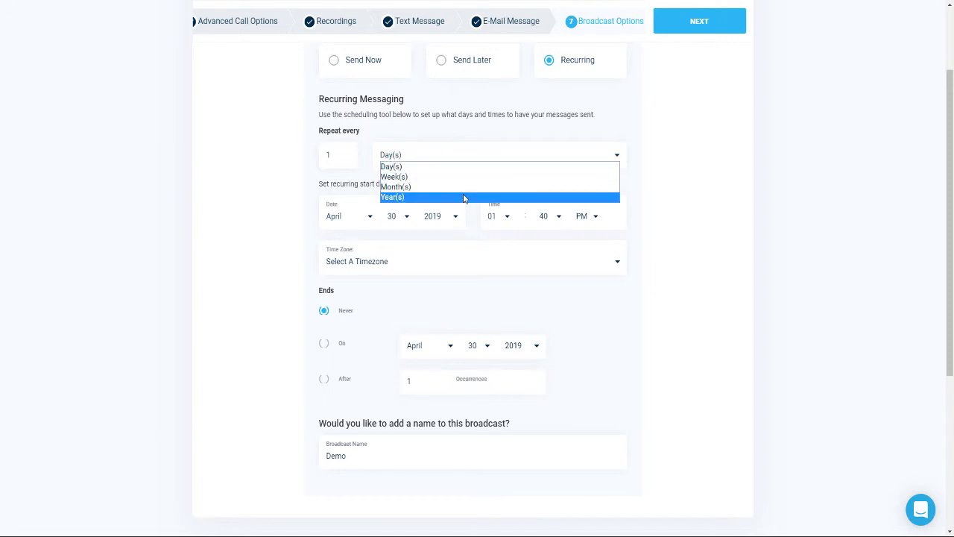
pyautogui.click(644, 111)
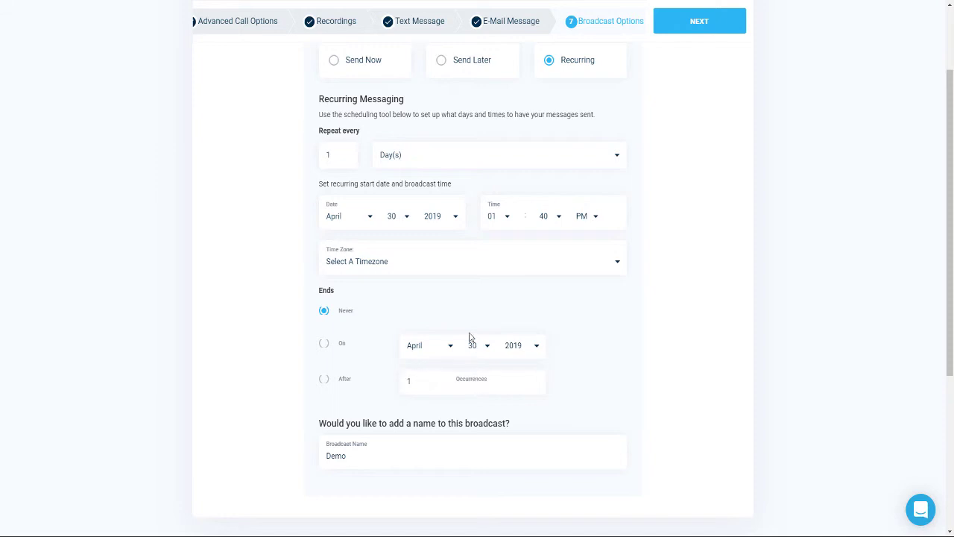
pyautogui.click(346, 67)
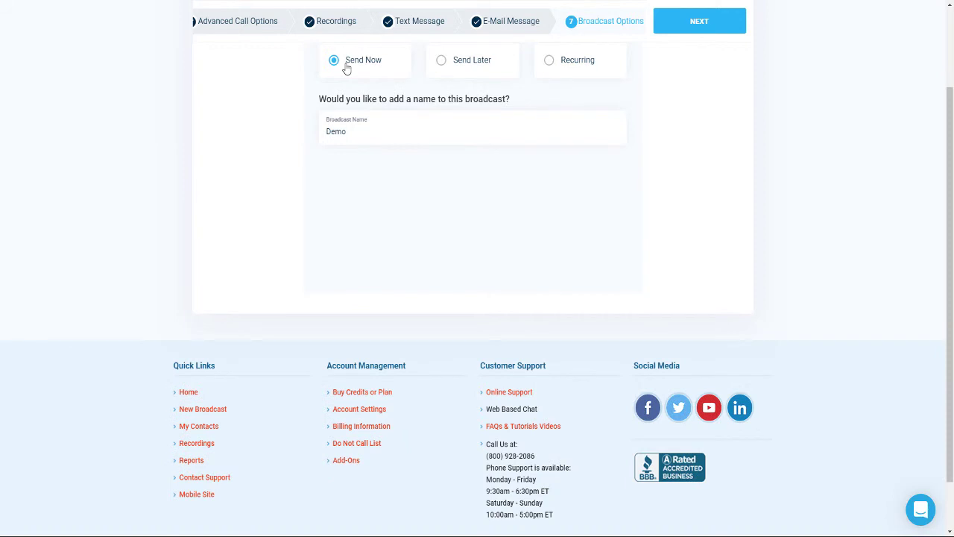
# Review the Demo broadcast on the Confirmation page and send it immediately.
pyautogui.click(704, 27)
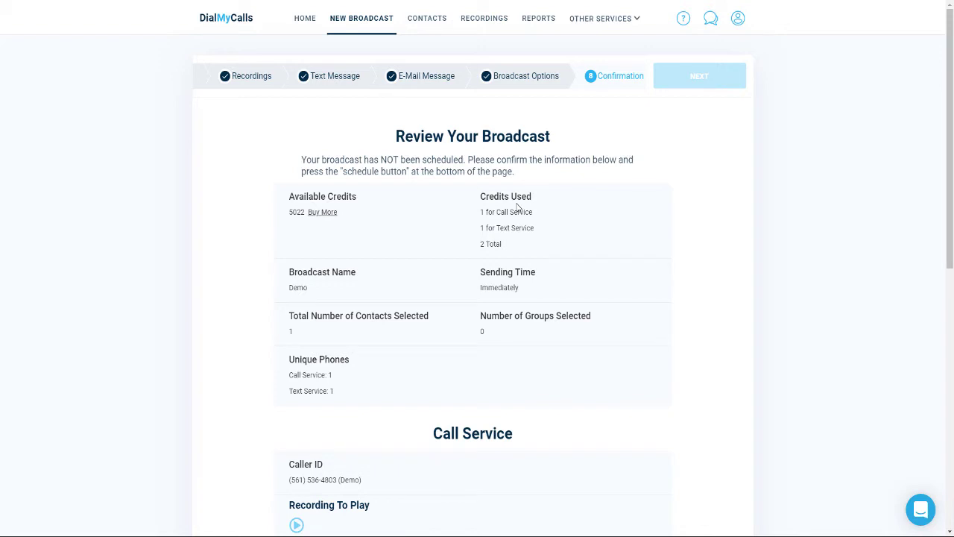
pyautogui.scroll(-5, 531, 213)
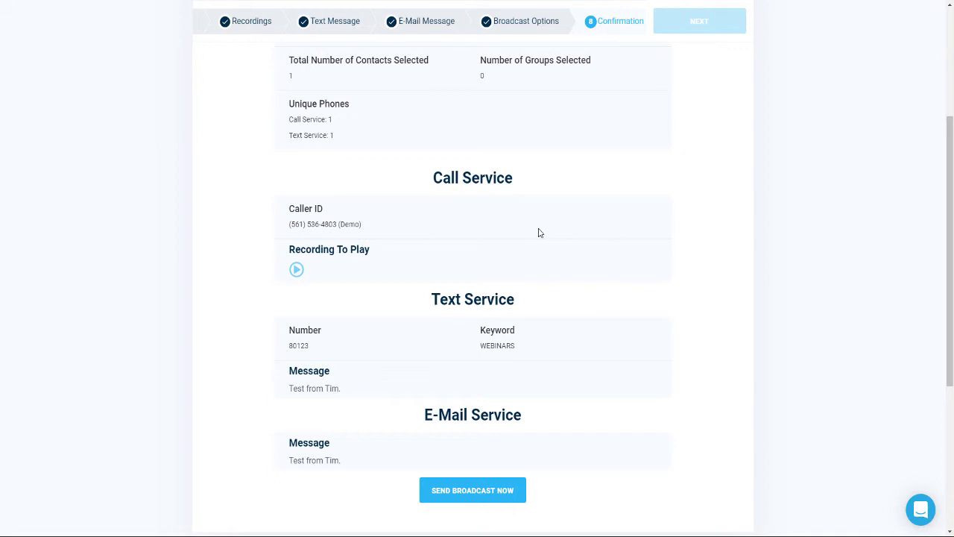
pyautogui.click(489, 492)
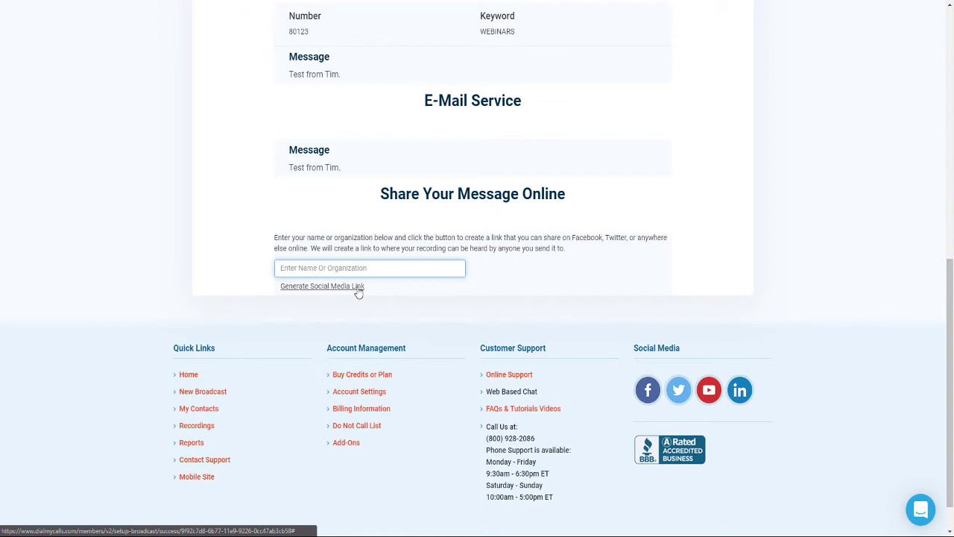
pyautogui.scroll(5, 586, 266)
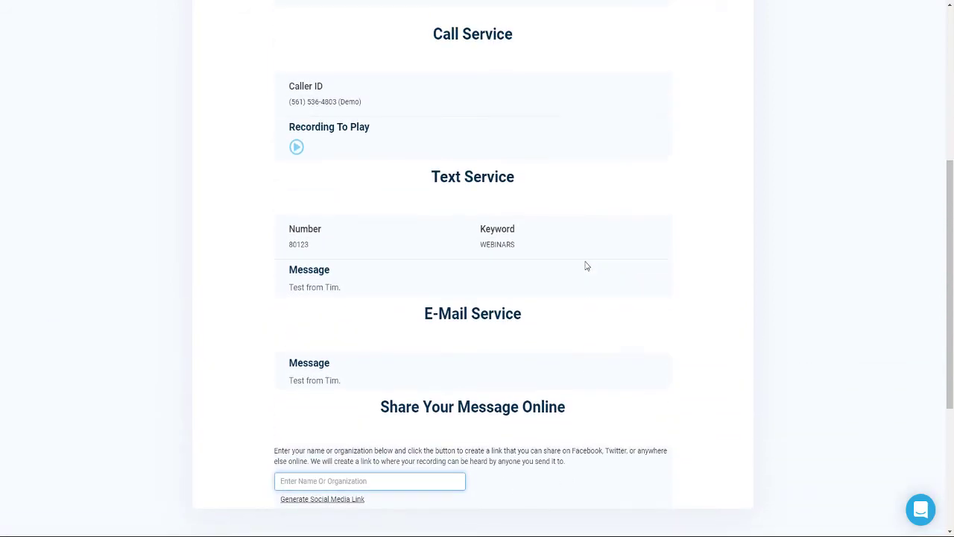
pyautogui.scroll(3, 586, 266)
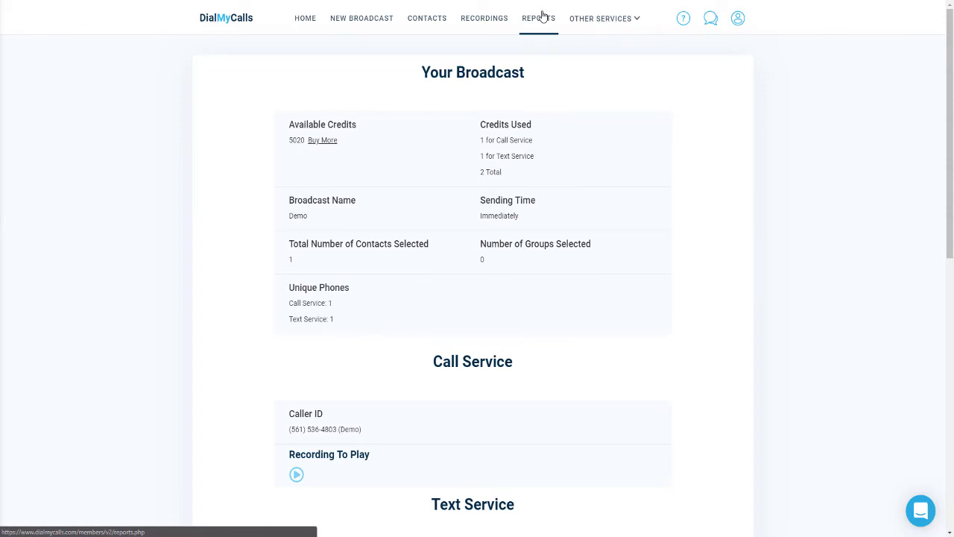
# Open the Demo broadcast's Call Report from the Broadcast Reports list.
pyautogui.click(538, 18)
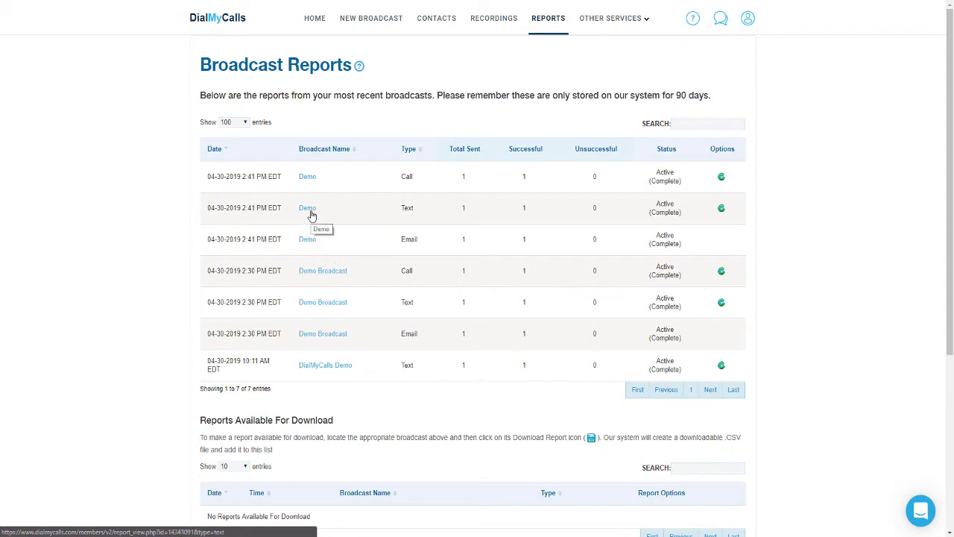
pyautogui.click(308, 179)
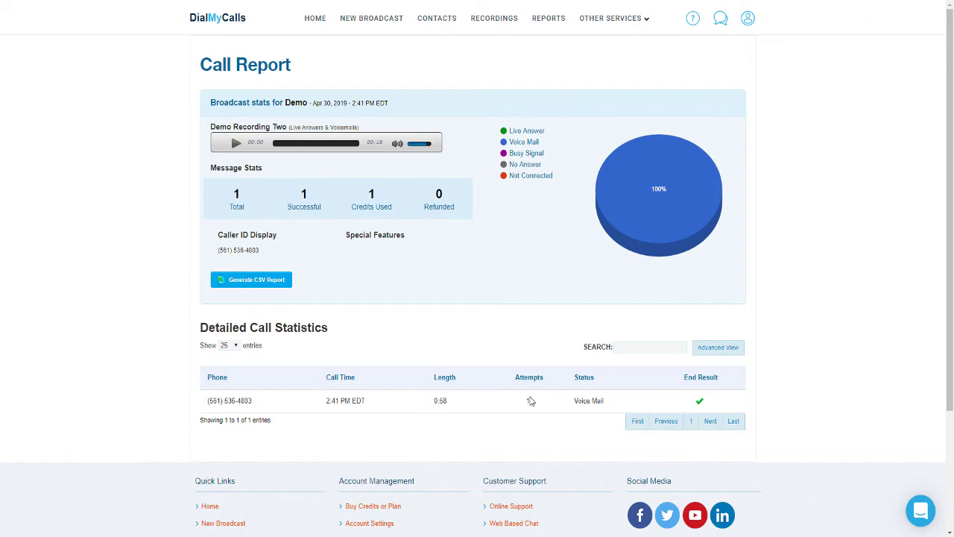
# Return from the Demo call report to the Broadcast Reports list.
pyautogui.click(549, 21)
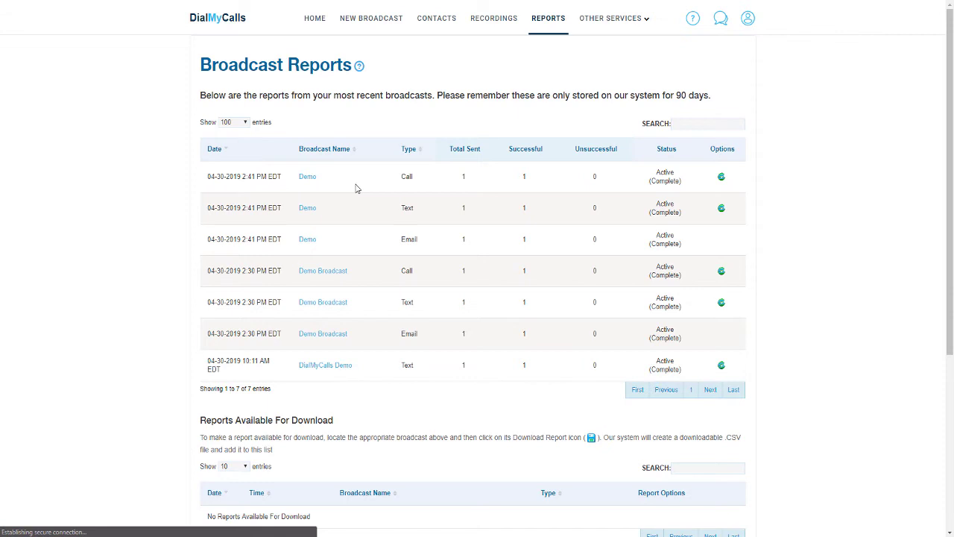
# Open the Text Report for the Demo broadcast.
pyautogui.click(306, 208)
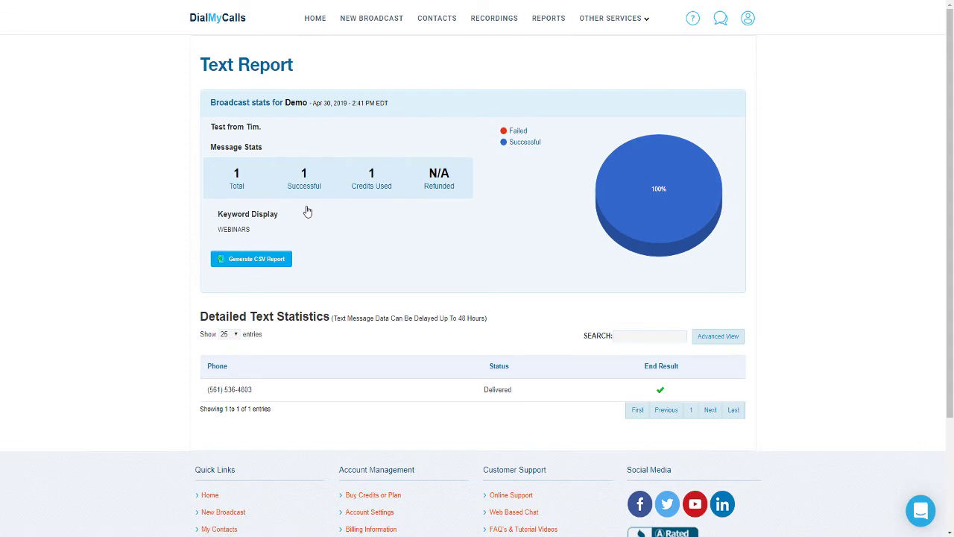